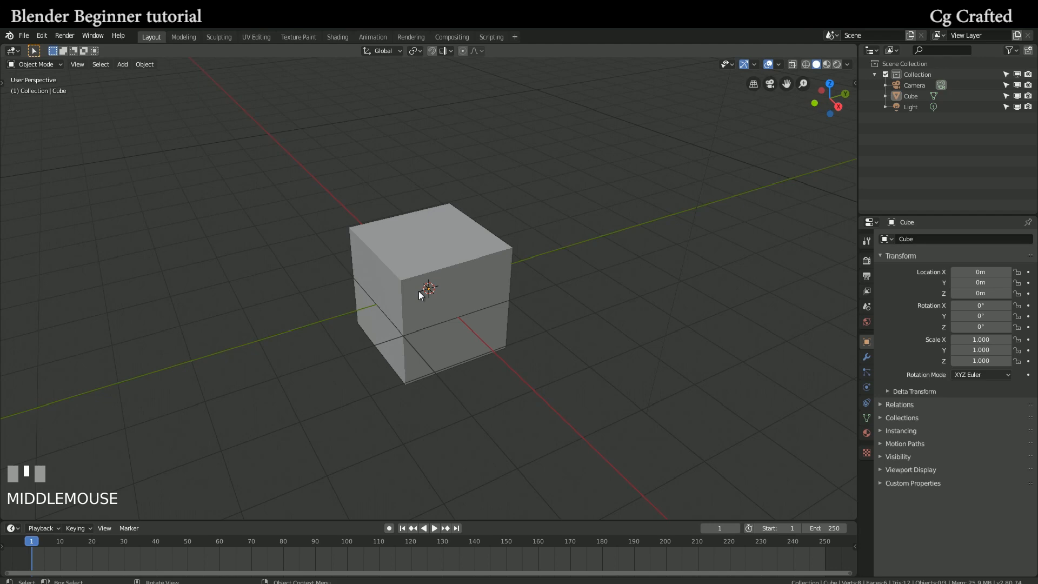
- Lower the default cube's top face along Z in Edit Mode to make a flat slab
scroll(424, 275, "up", 1)
middle_click_drag(419, 291, 400, 272)
left_click(394, 272)
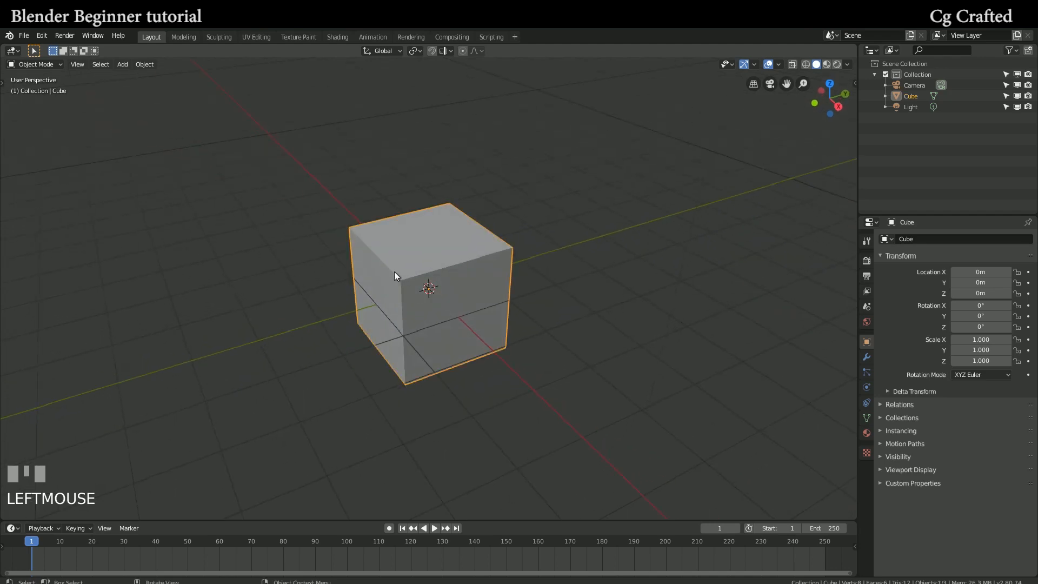
key("Tab")
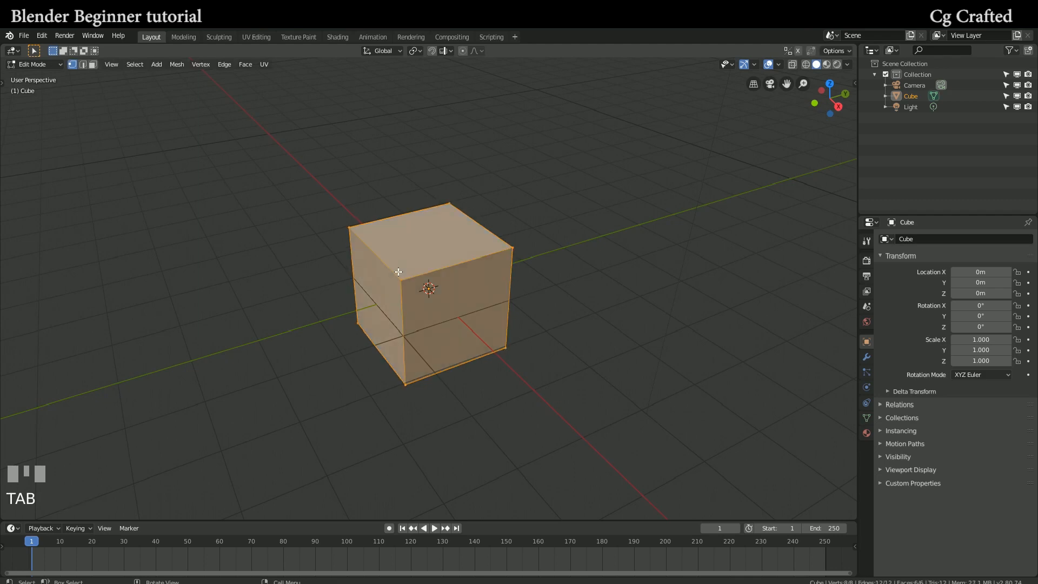
key("3")
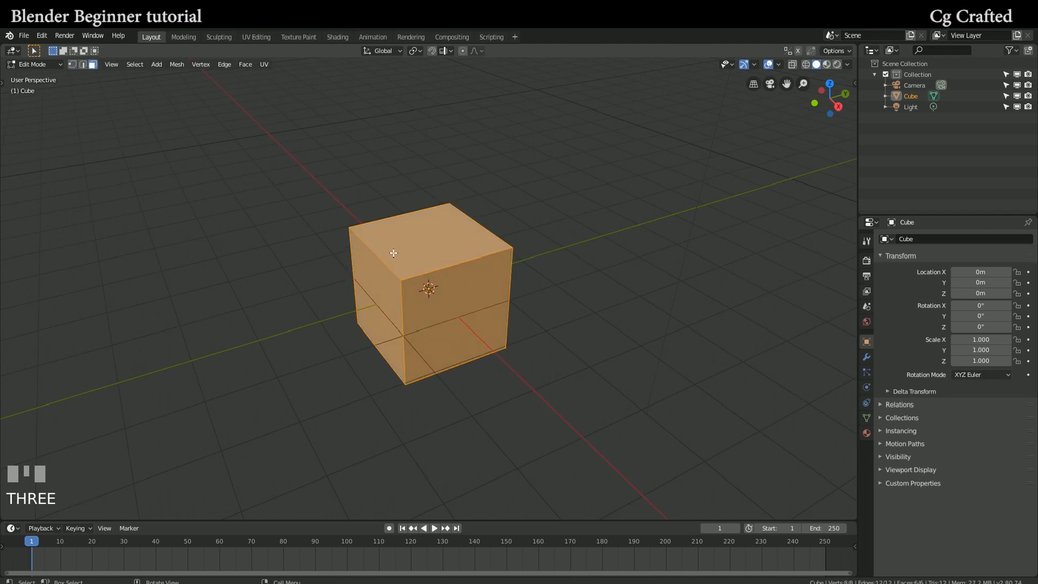
left_click(388, 258)
key("g")
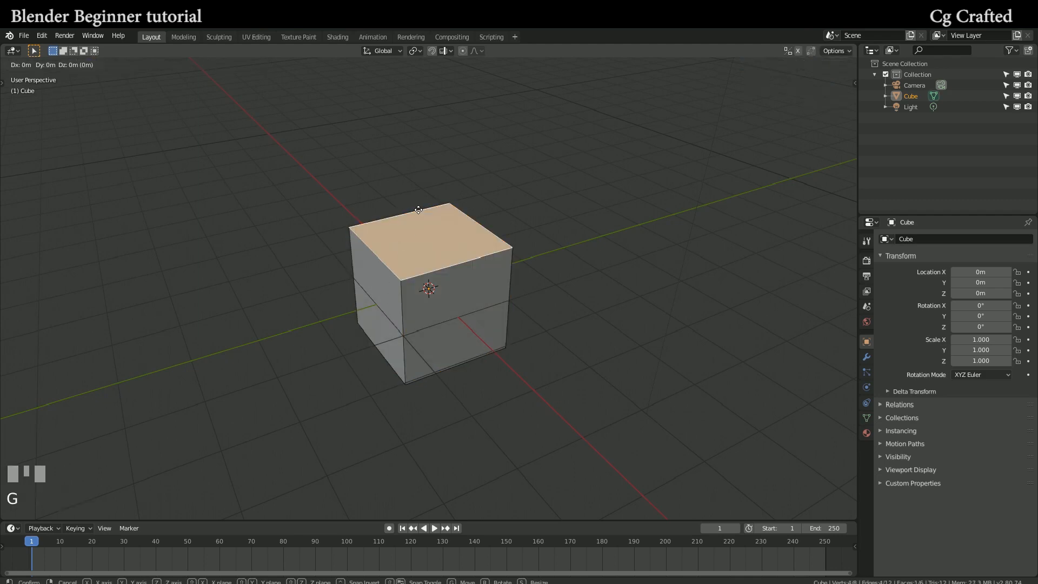
key("z")
left_click(390, 333)
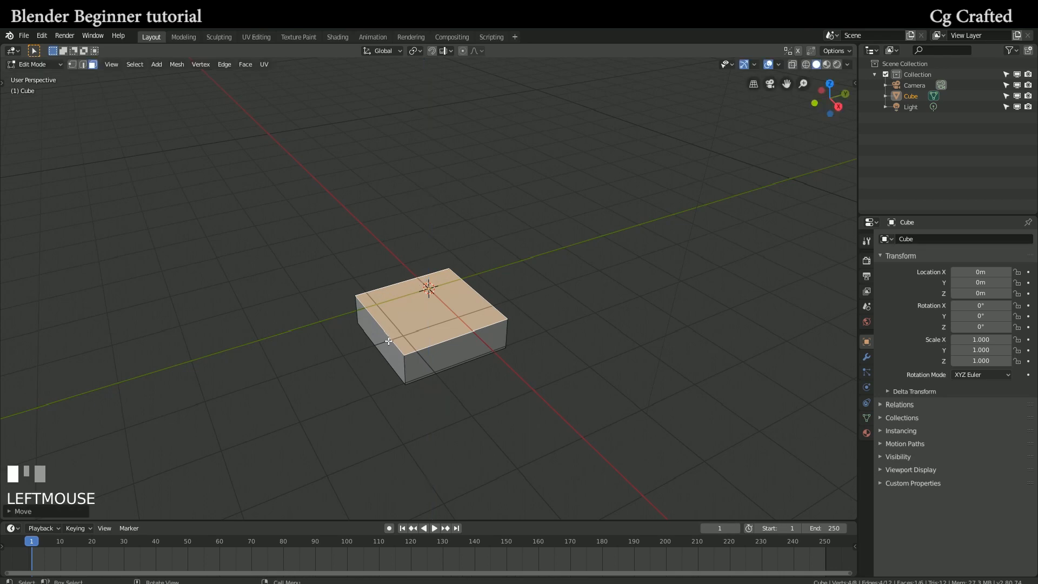
- Move the slab's long side face inward along Y, then lower the top face about 0.28 m along Z to form a narrow block
left_click(389, 340)
key("g")
key("y")
left_click(452, 314)
left_click(470, 291)
key("g")
key("z")
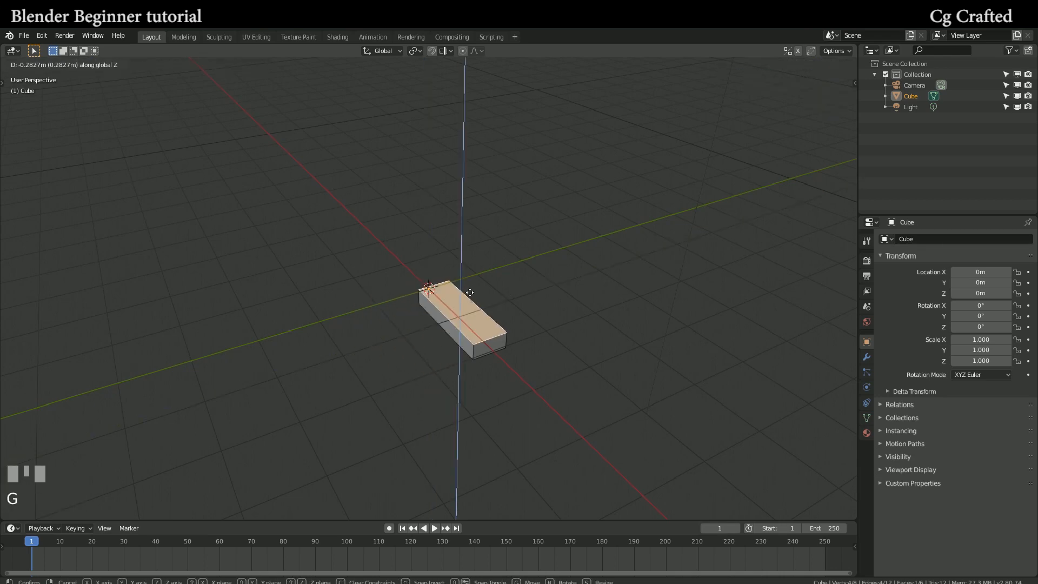
left_click(470, 292)
- Add two loop cuts across the block and scale them apart along X until they sit near both ends
middle_click_drag(470, 292, 532, 308)
scroll(535, 310, "up", 2)
scroll(533, 310, "up", 1)
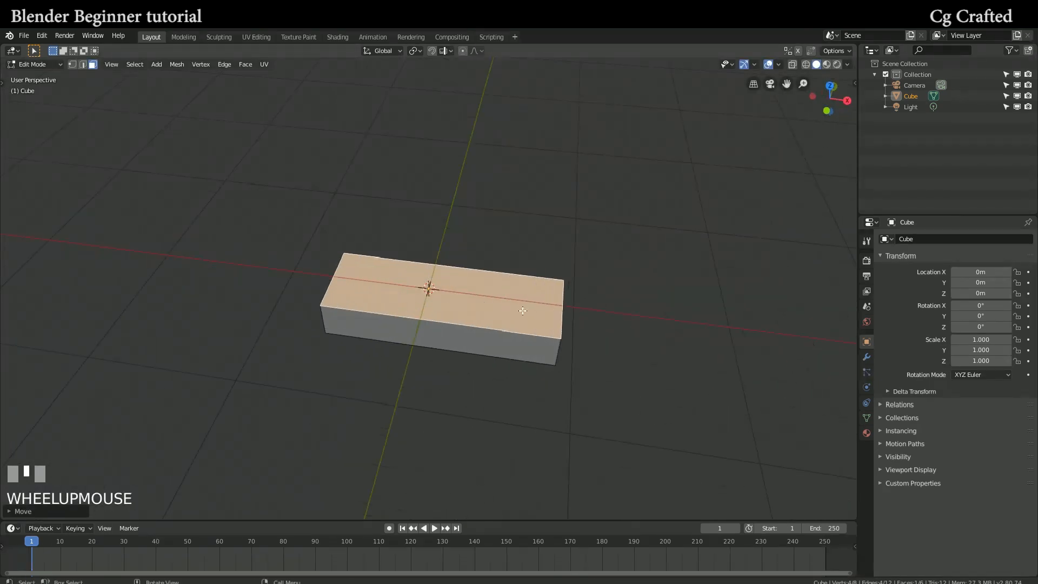
key("ctrl+r")
scroll(368, 295, "up", 1)
left_click(368, 295)
right_click(368, 296)
key("s")
key("x")
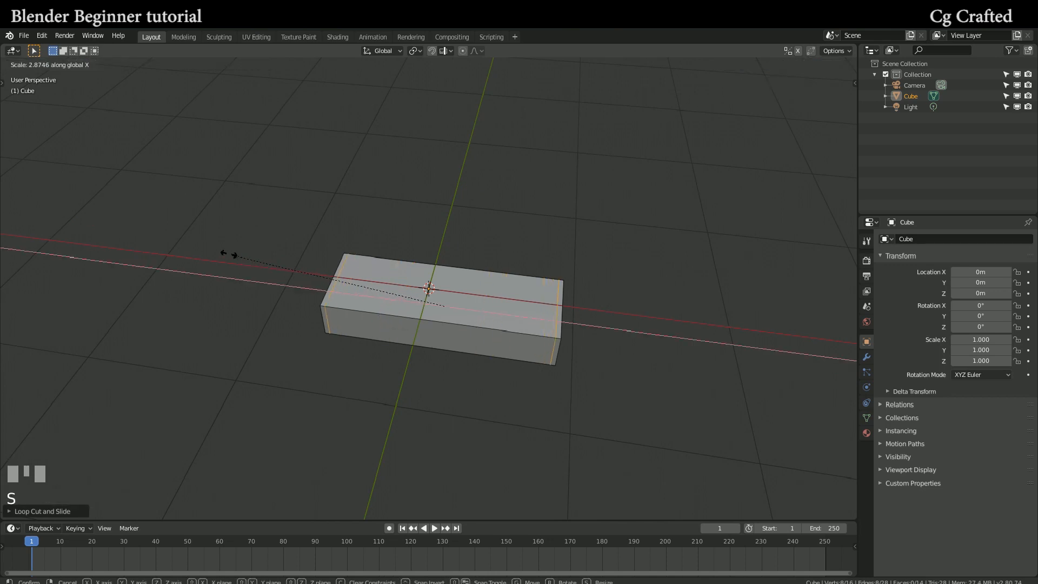
left_click(238, 254)
key("ctrl+r")
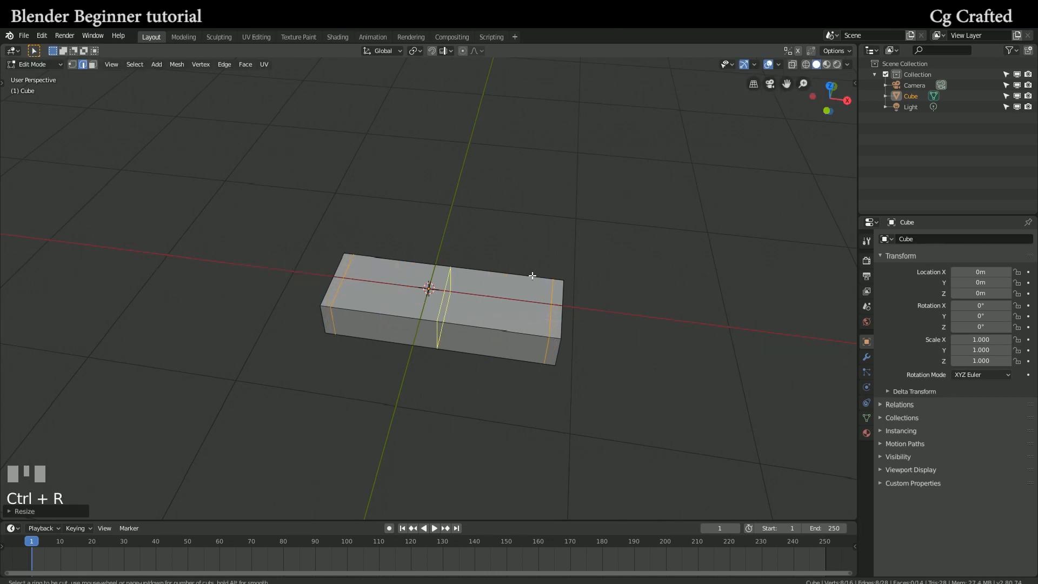
left_click(590, 301)
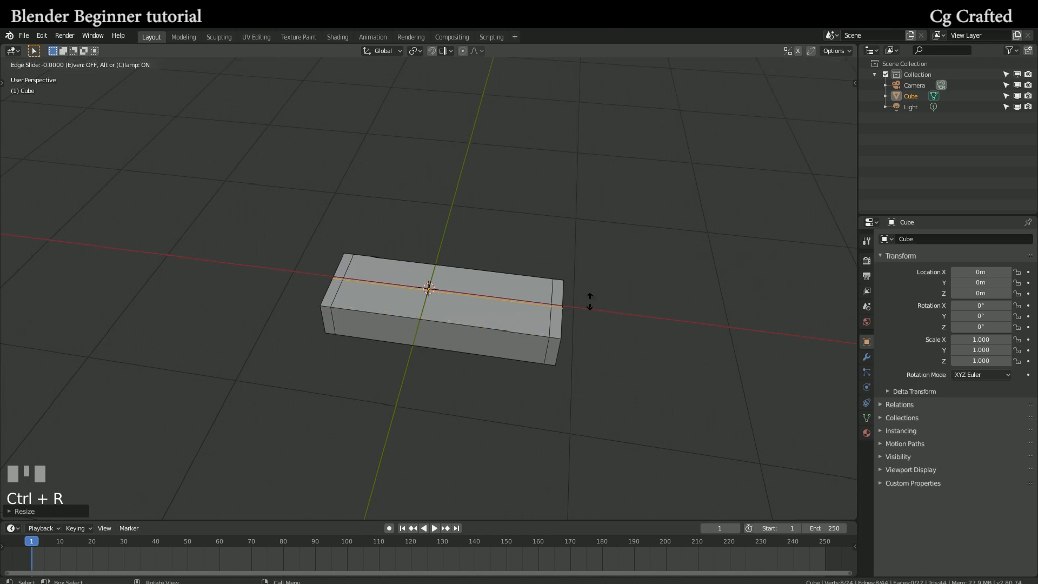
key("Escape")
middle_click_drag(598, 333, 558, 336)
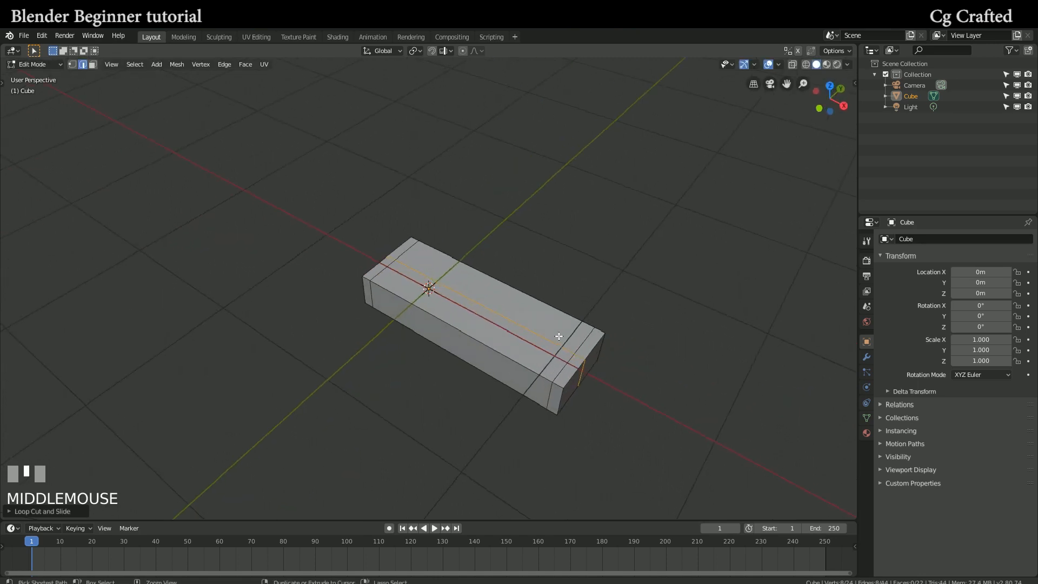
key("ctrl+z")
- Add two lengthwise loop cuts and scale them apart along Y by about 2.35 so they sit near the long edges
middle_click_drag(558, 336, 576, 333)
key("ctrl+r")
scroll(577, 332, "up", 1)
left_click(577, 332)
middle_click_drag(577, 332, 408, 333)
key("s")
key("y")
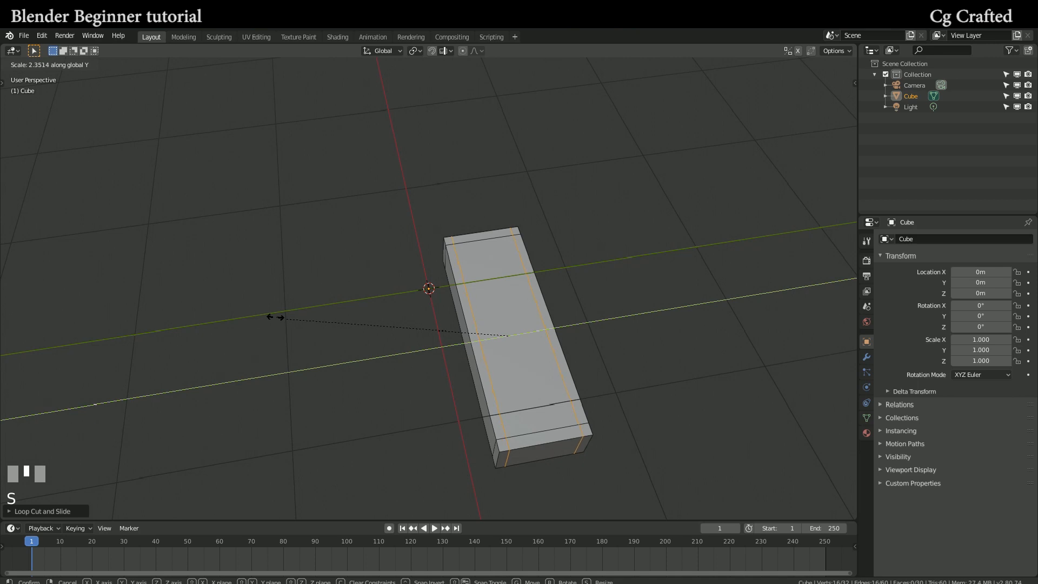
left_click(276, 317)
- Select the narrow face strips at both ends of the block's top and duplicate them about 1.3 m upward along Z
key("3")
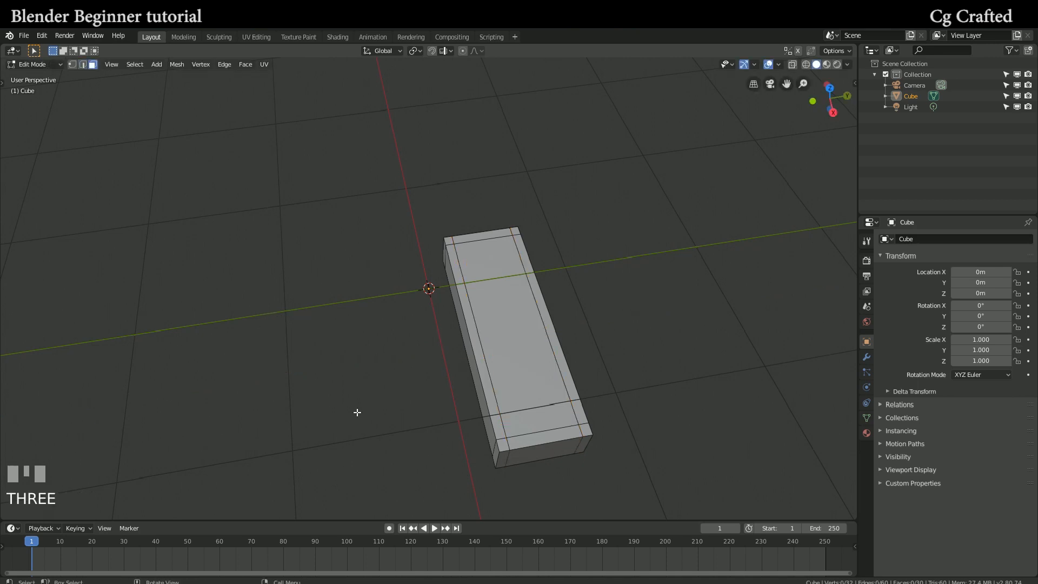
left_click(497, 442)
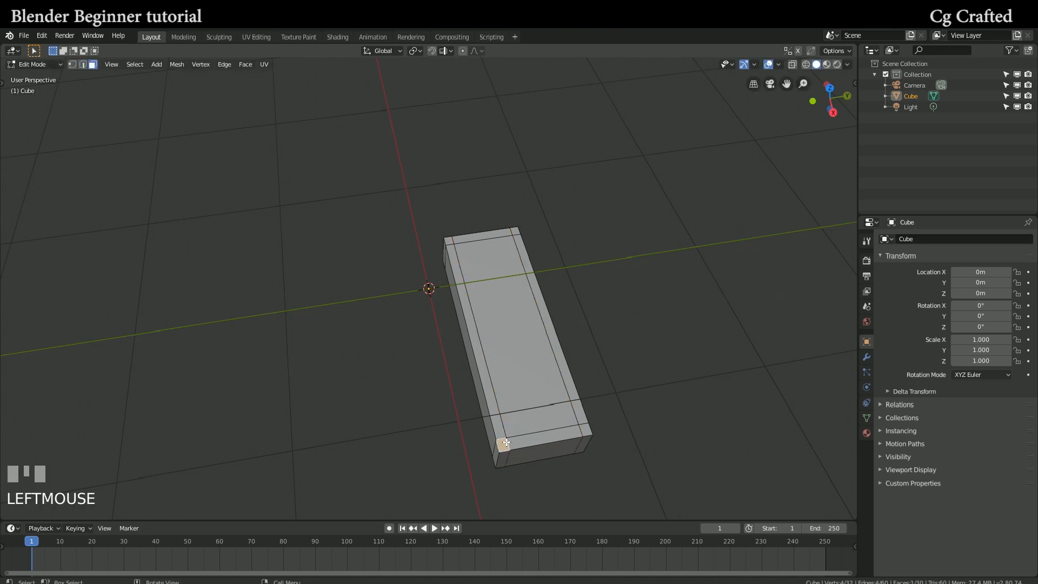
left_click(591, 432, "ctrl")
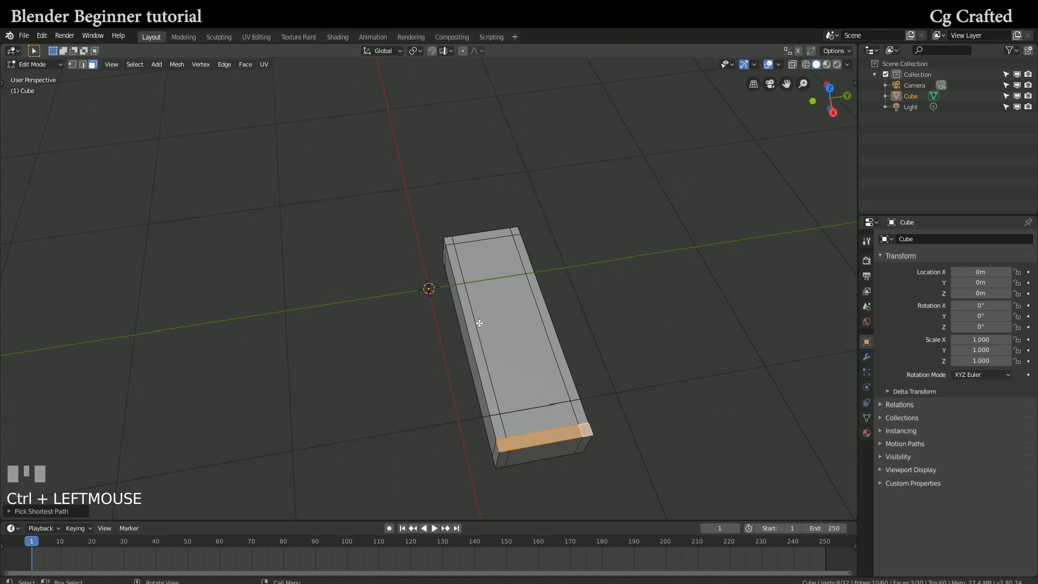
left_click(448, 242, "shift")
left_click(516, 230, "ctrl")
middle_click_drag(516, 230, 534, 326)
key("shift+d")
key("z")
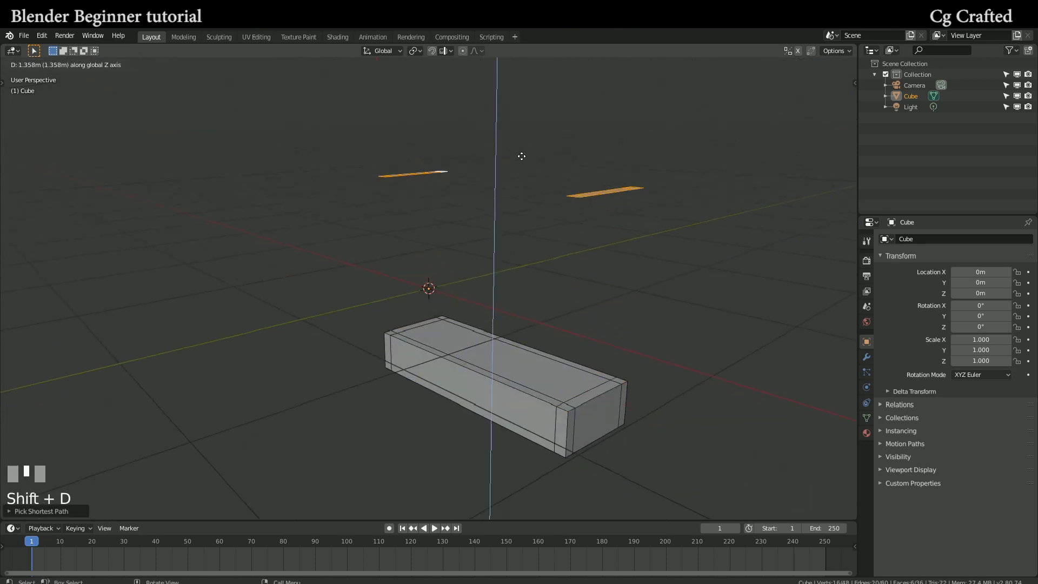
left_click(521, 165)
- Add an Array modifier to the block and set its relative offset to X 0, Y 1, Z 0
key("Tab")
left_click(867, 357)
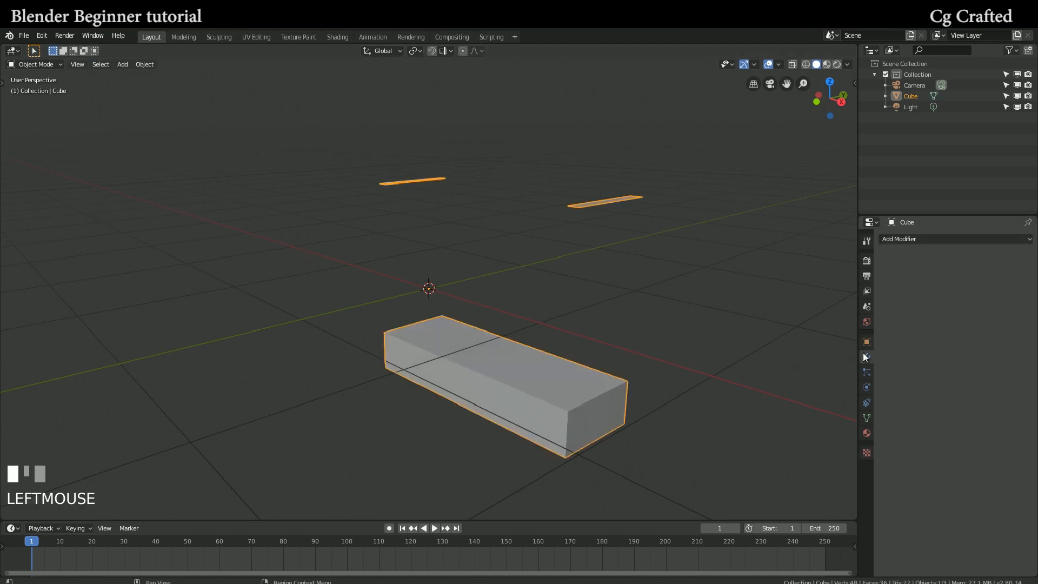
left_click(916, 239)
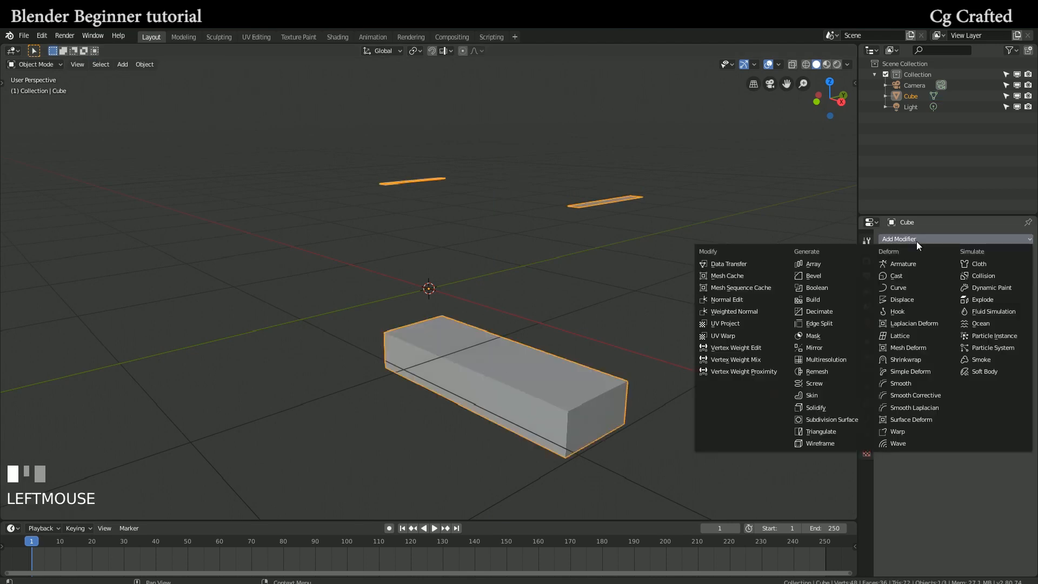
left_click(833, 263)
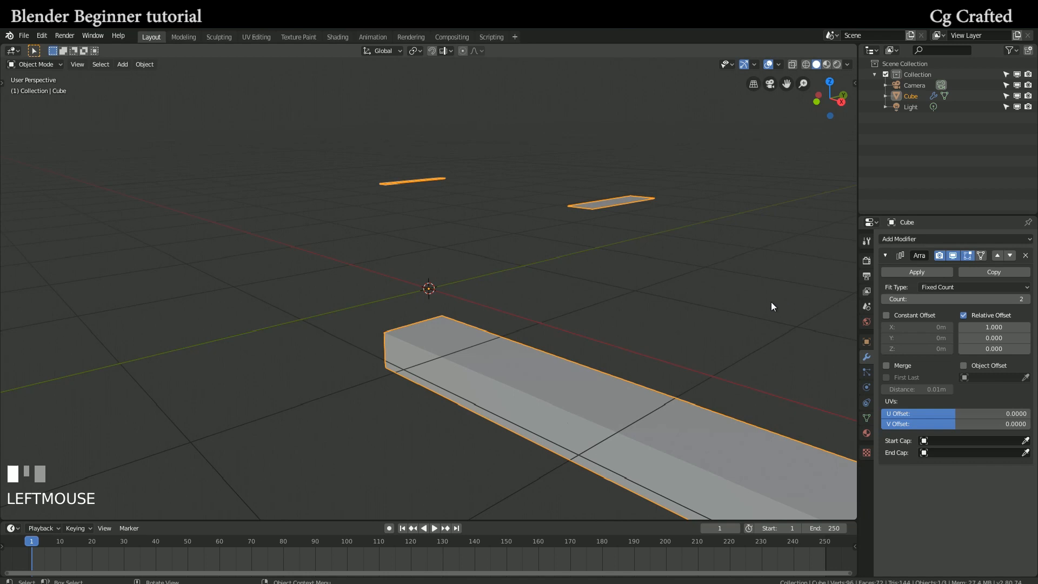
scroll(771, 301, "down", 4)
key("Tab")
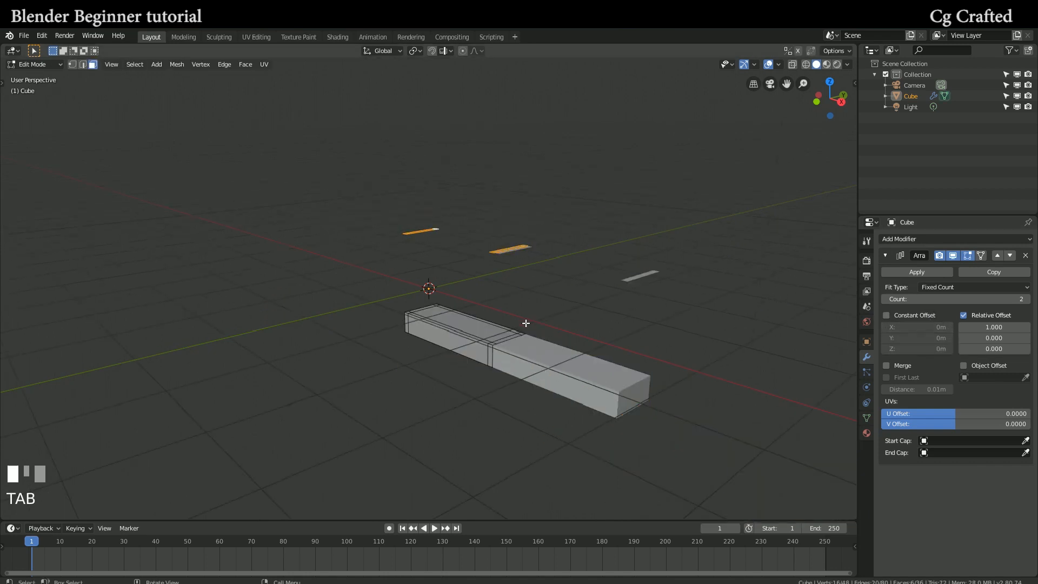
key("Tab")
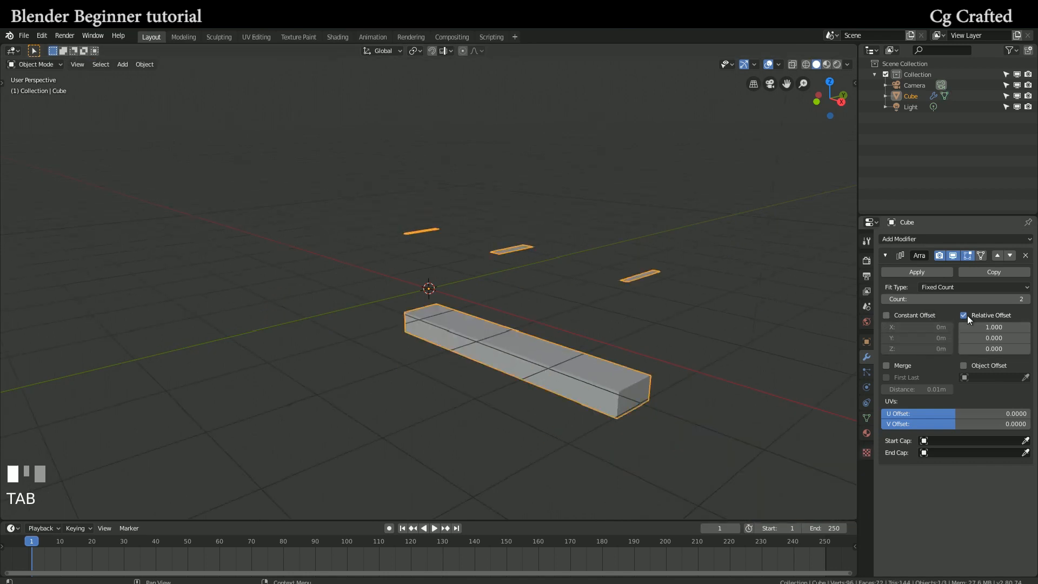
mouse_move(994, 338)
left_mouse_down()
mouse_move(1019, 338)
mouse_move(968, 327)
mouse_move(985, 338)
left_mouse_up()
middle_click_drag(525, 329, 506, 336)
key("Tab")
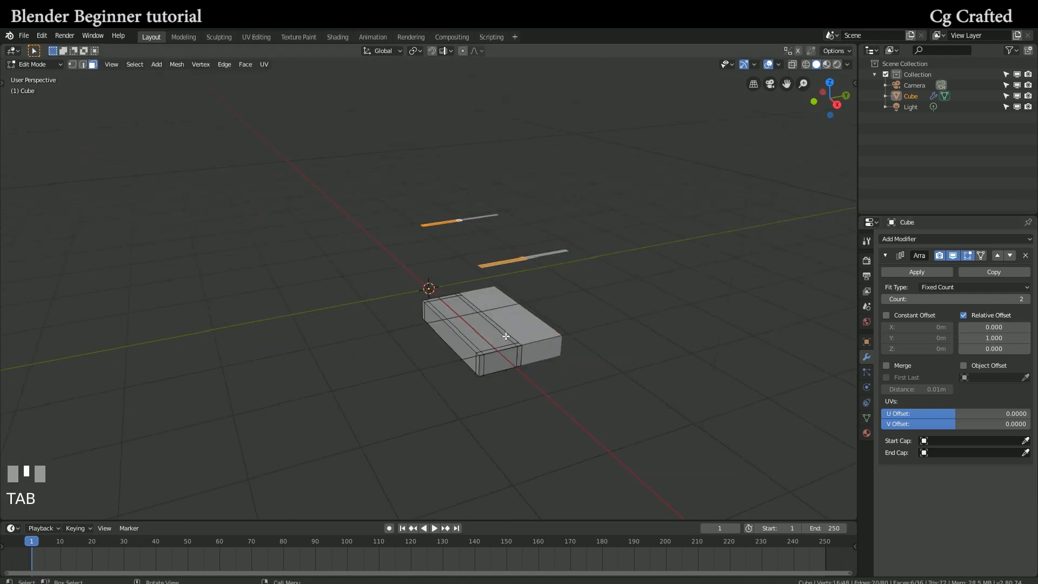
left_click(471, 327)
key("g")
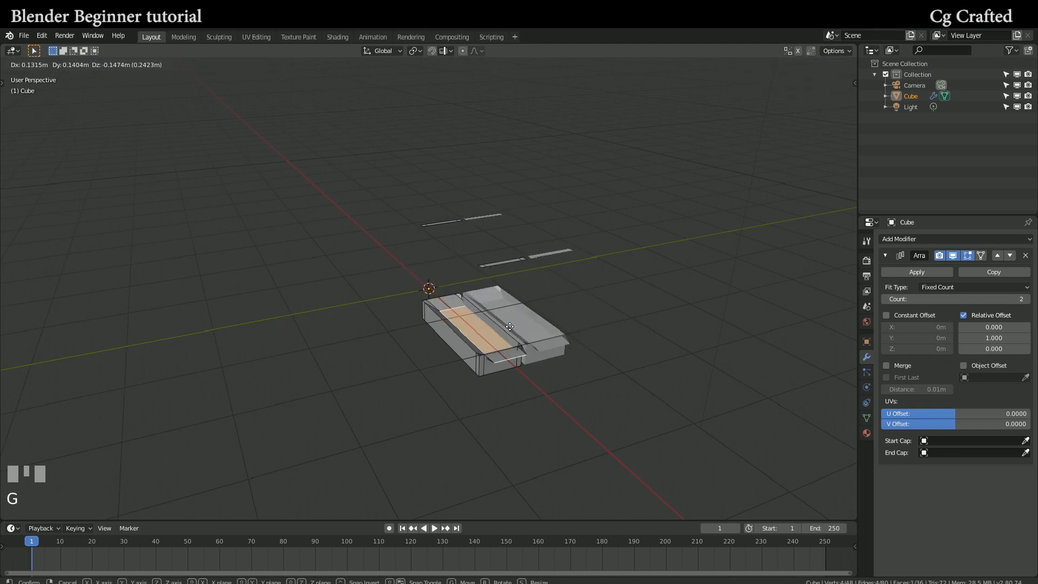
key("Escape")
key("Tab")
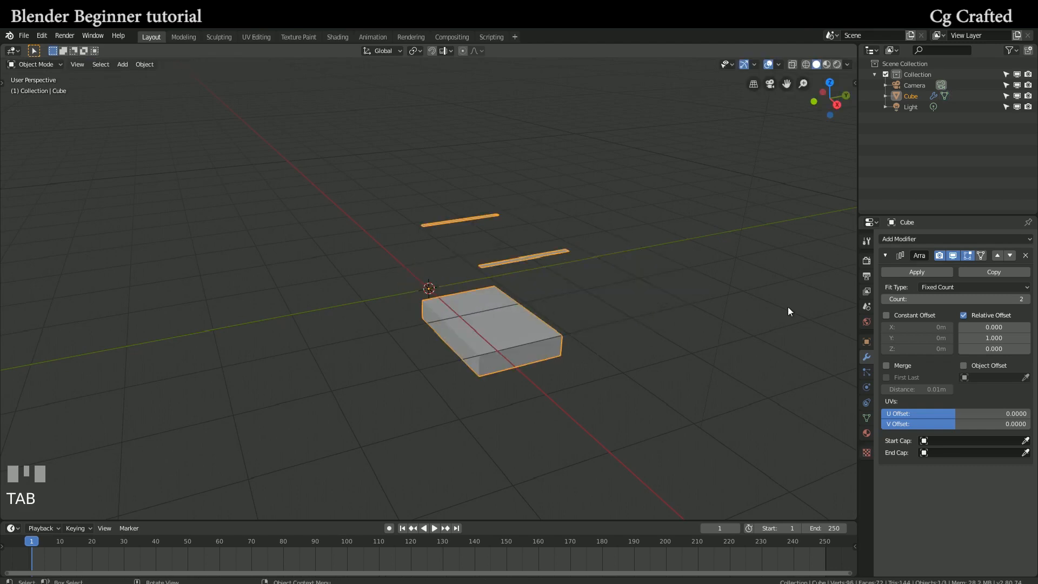
- Switch the array from relative to constant offset, with Y 0.679 m and Z 0.34 m, to stagger the copies like stairs
left_click(966, 316)
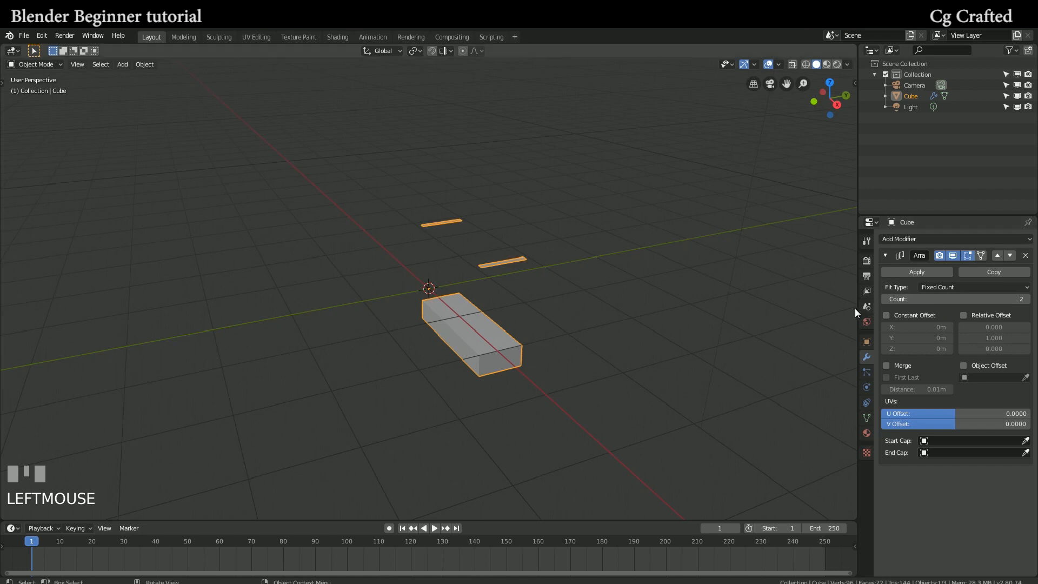
left_click(887, 315)
left_click(911, 337)
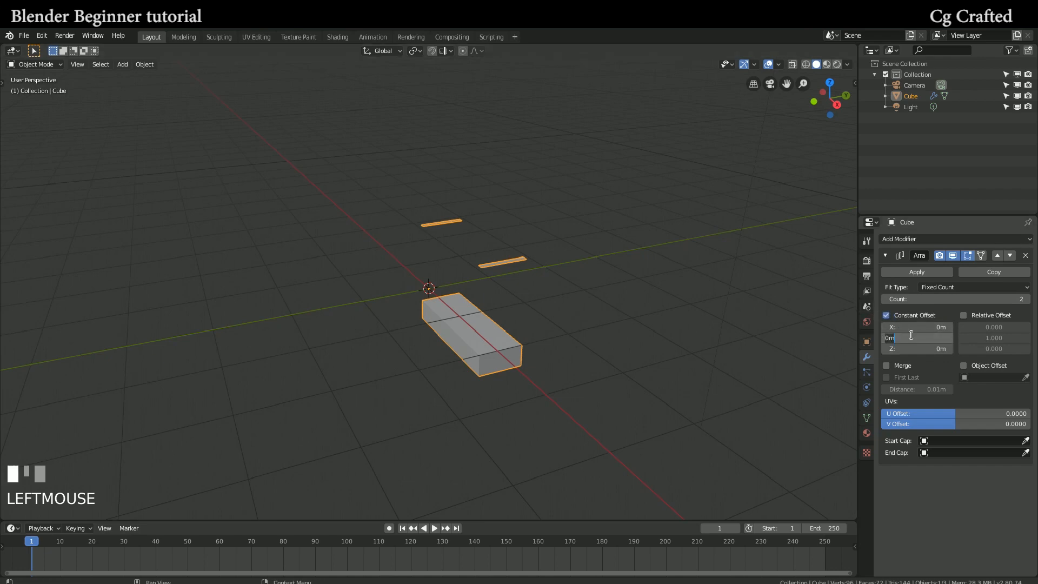
left_click(947, 310)
middle_click_drag(614, 331, 593, 338)
left_click_drag(917, 337, 944, 349)
scroll(453, 355, "up", 3)
middle_click_drag(452, 355, 405, 363)
- Select all faces of the two floating strips in Edit Mode and rotate them about X to slope upward with the stairs
scroll(391, 312, "down", 2)
scroll(391, 308, "down", 2)
key("Tab")
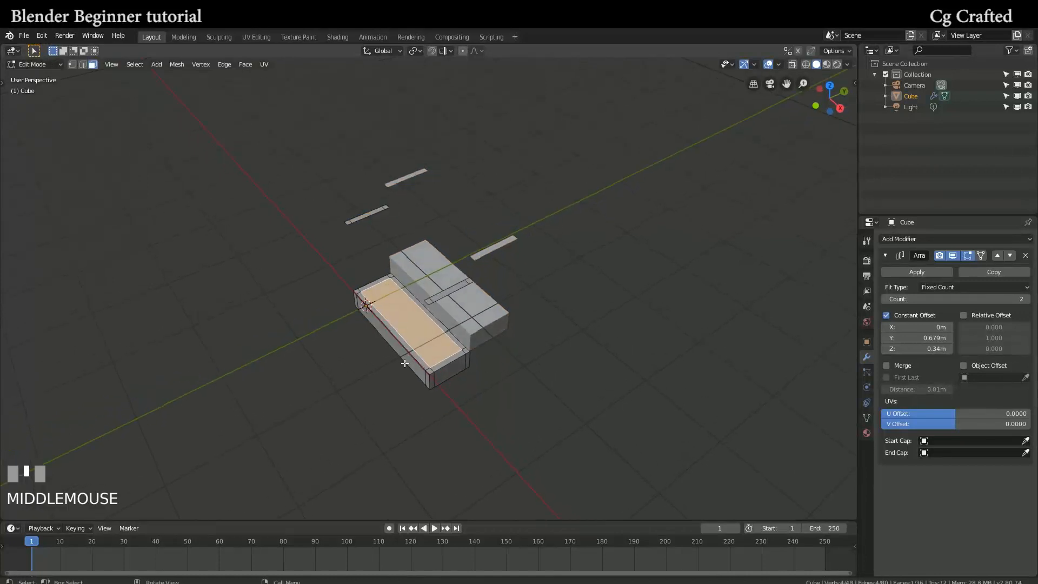
left_click(467, 279)
left_click(425, 295, "ctrl")
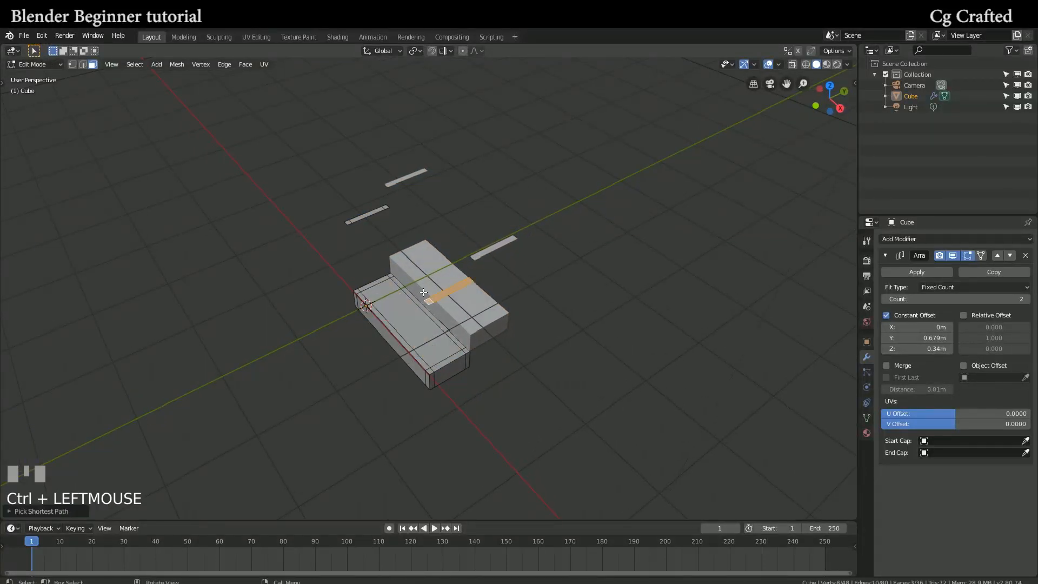
left_click(384, 209, "shift")
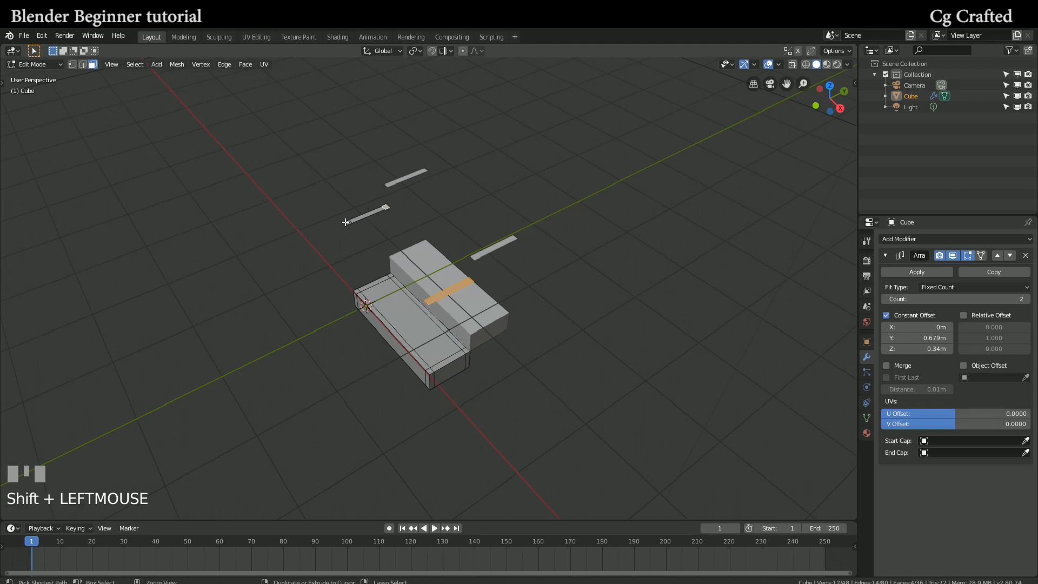
left_click(349, 223, "ctrl")
key("r")
key("x")
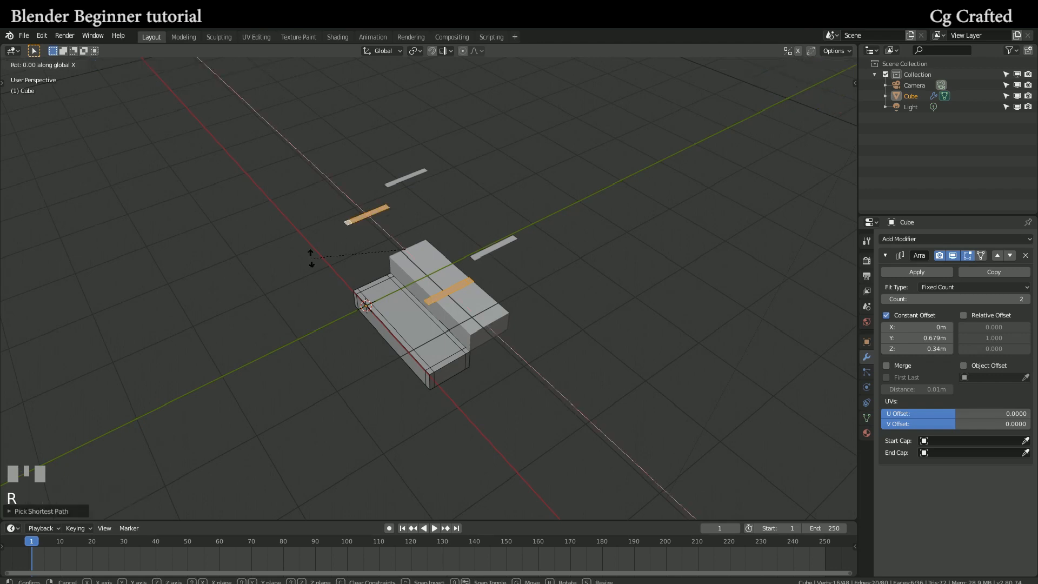
left_click(313, 297)
- Refine the selected handrail strips' rotation about X to follow the stair slope, checking the alignment from the right side
middle_click_drag(313, 298, 285, 287)
scroll(266, 264, "up", 2)
scroll(294, 286, "up", 2)
key("r")
key("x")
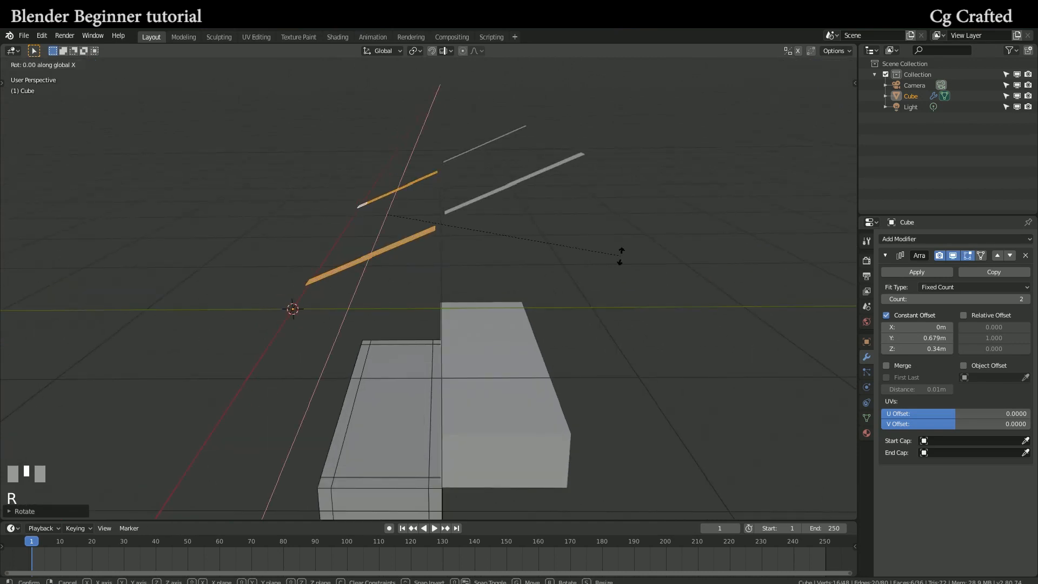
left_click(621, 245)
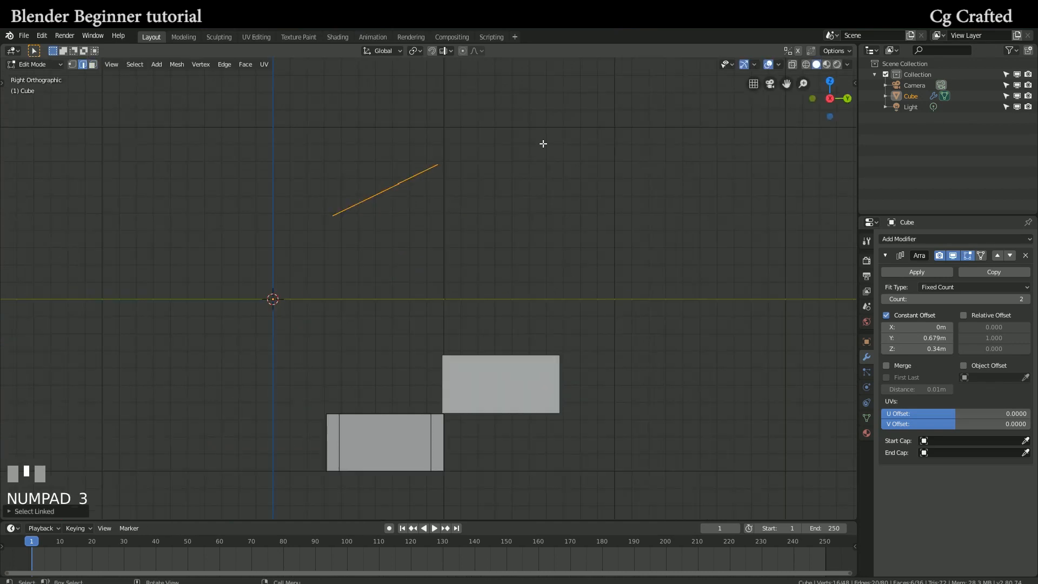
key("r")
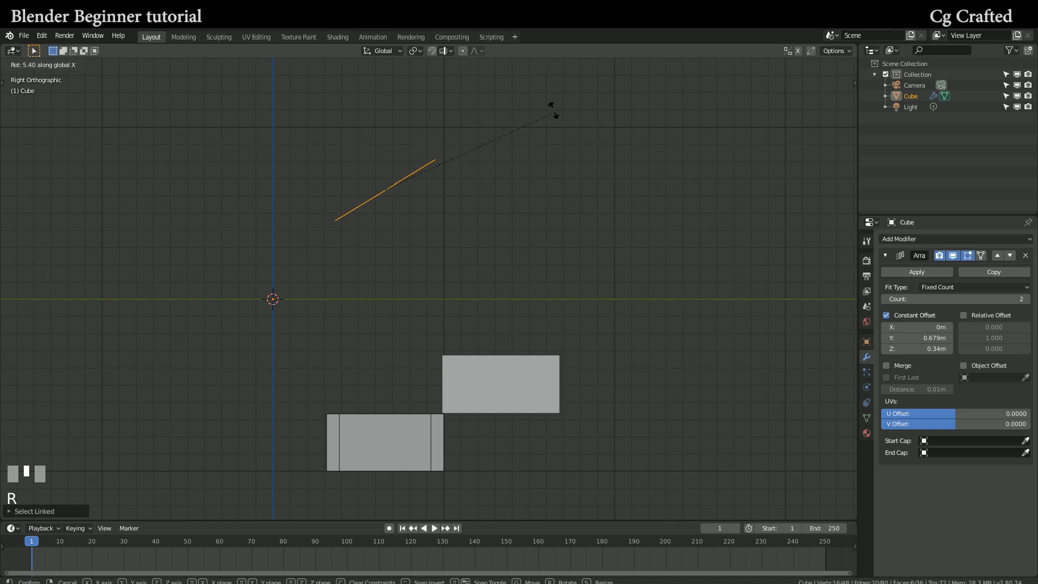
right_click(550, 122)
- Scale the handrail strips along Y by about 1.13 so their ends reach the arrayed copies
middle_click_drag(550, 122, 500, 144)
key("r")
key("s")
key("x")
key("y")
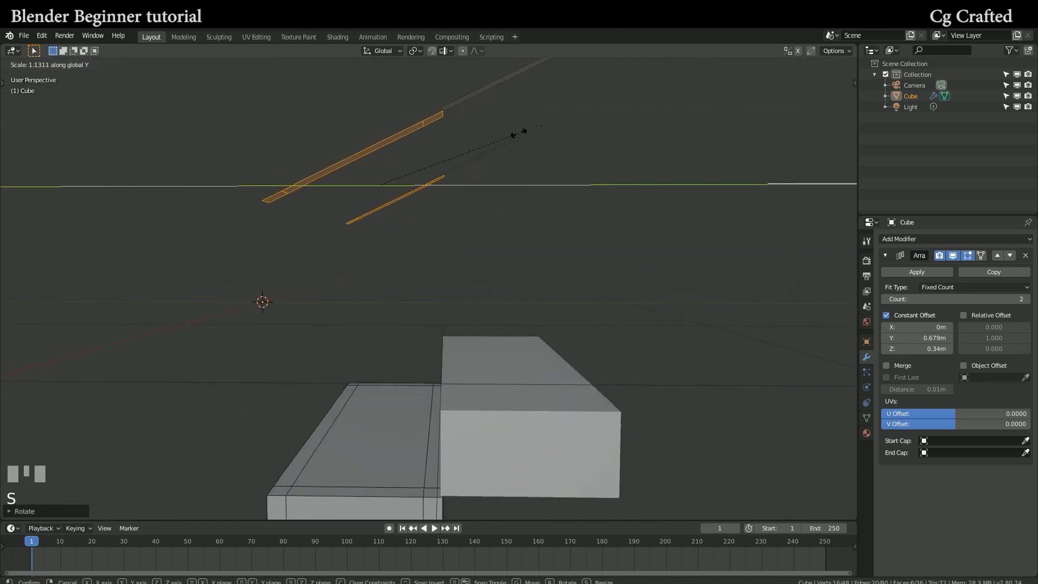
left_click(518, 134)
- Fine-tune the handrail strips' tilt about X with two small rotations so they line up with the arrayed copies
key("r")
key("x")
left_click(519, 128)
key("r")
key("x")
left_click(518, 119)
middle_click_drag(518, 120, 523, 173)
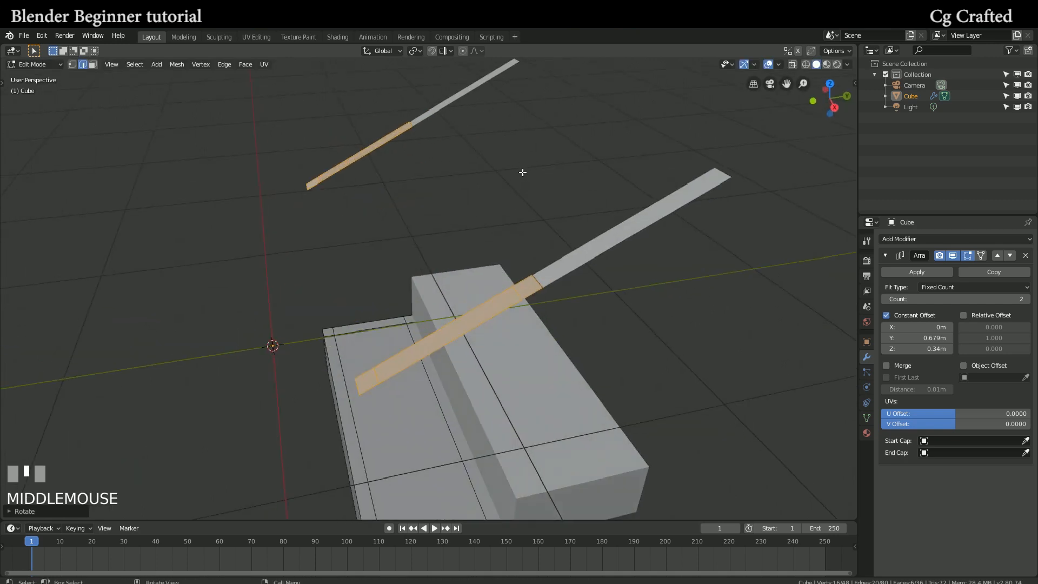
- Extrude the selected handrail strips about 0.07 m along their normals to give them thickness
key("e")
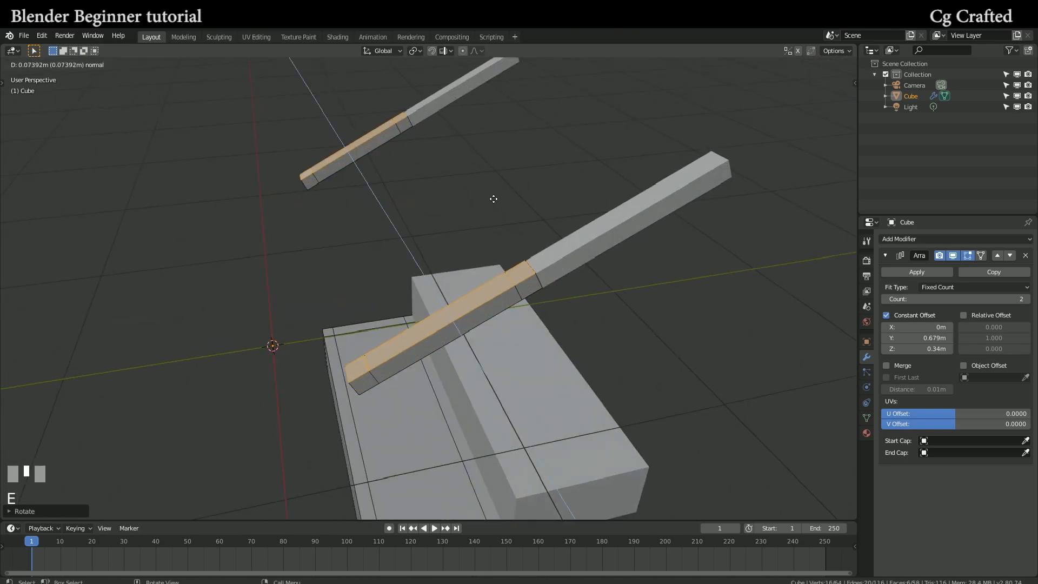
left_click(496, 202)
key("Tab")
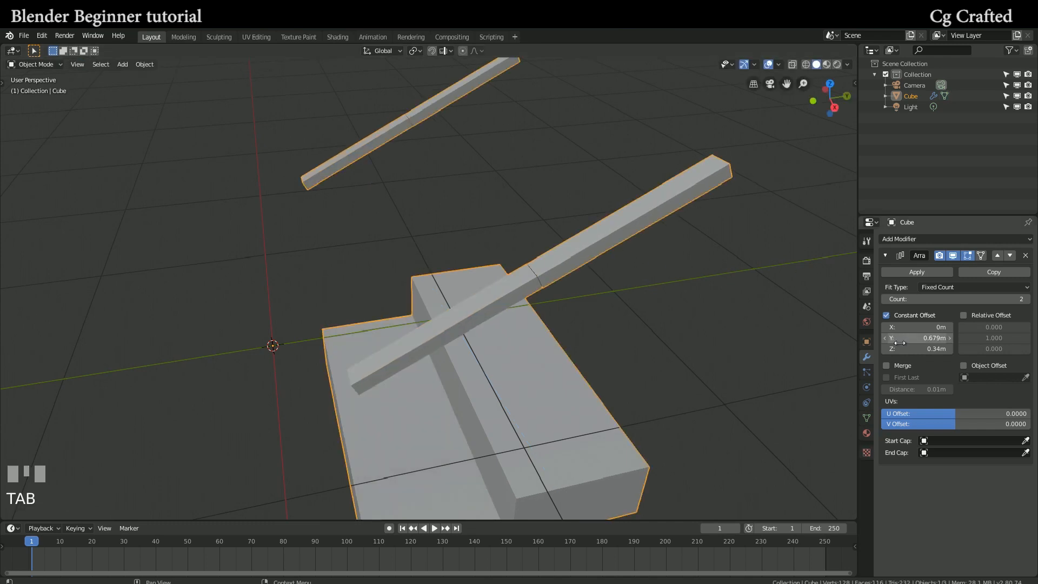
- Enable Merge in the Array modifier so the repeated handrail segments join
left_click(903, 366)
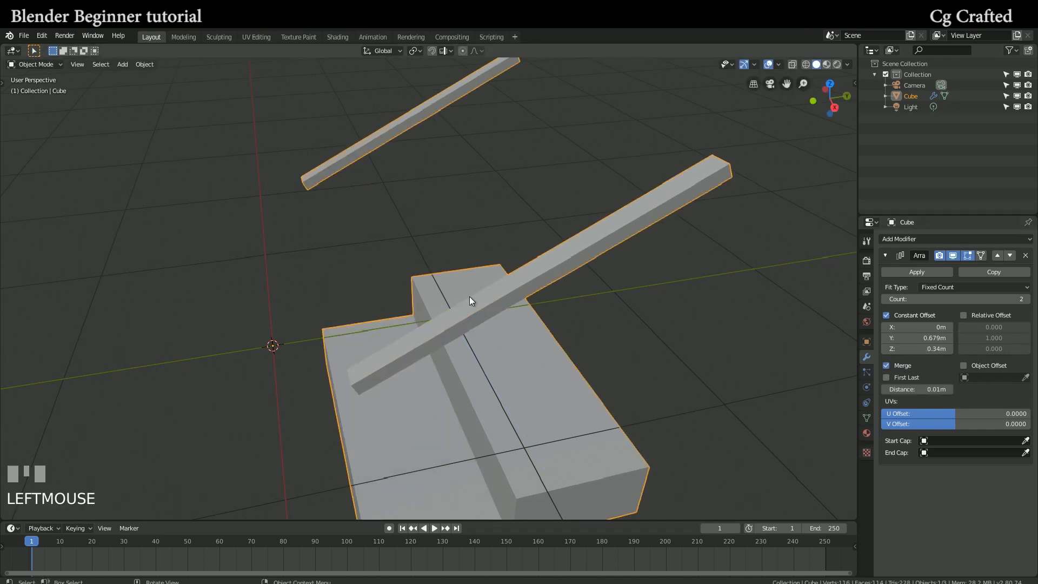
scroll(464, 266, "up", 5)
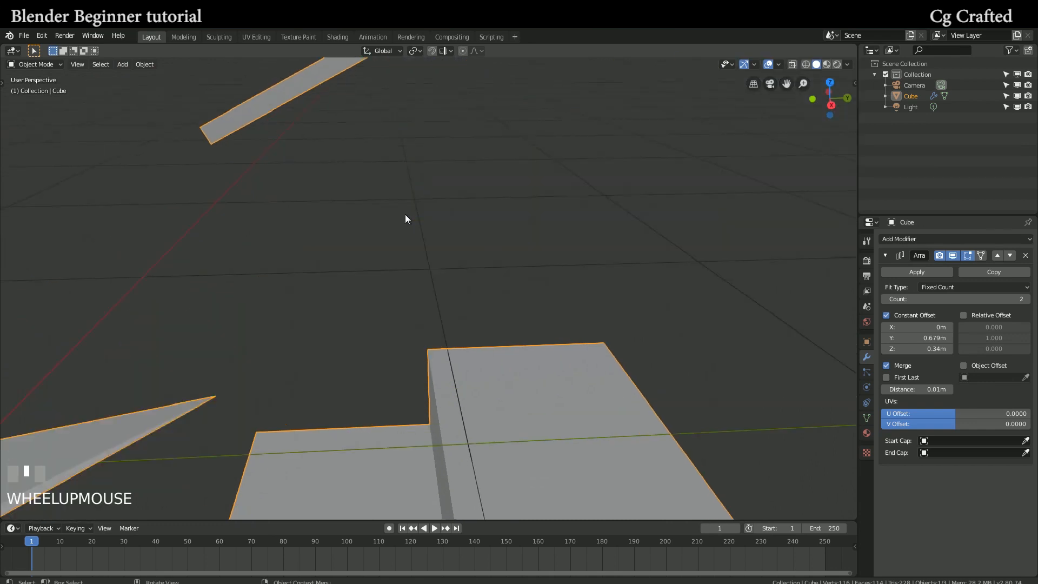
scroll(407, 218, "down", 2)
key("shift+f")
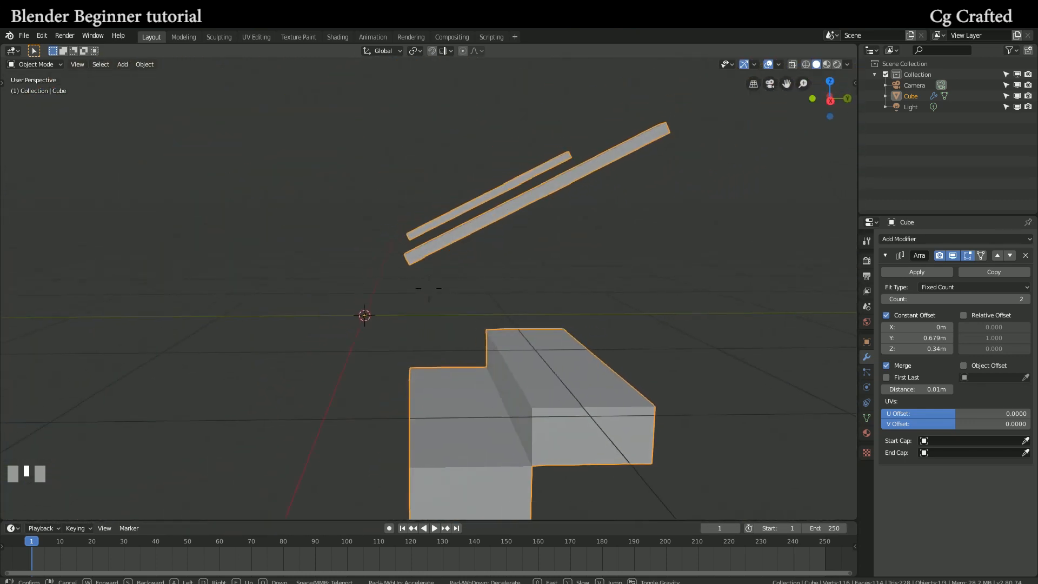
left_click(430, 288)
- Select only the near handrail's linked geometry in Edit Mode and fine-tune its tilt about X from the right view
key("Tab")
key("a")
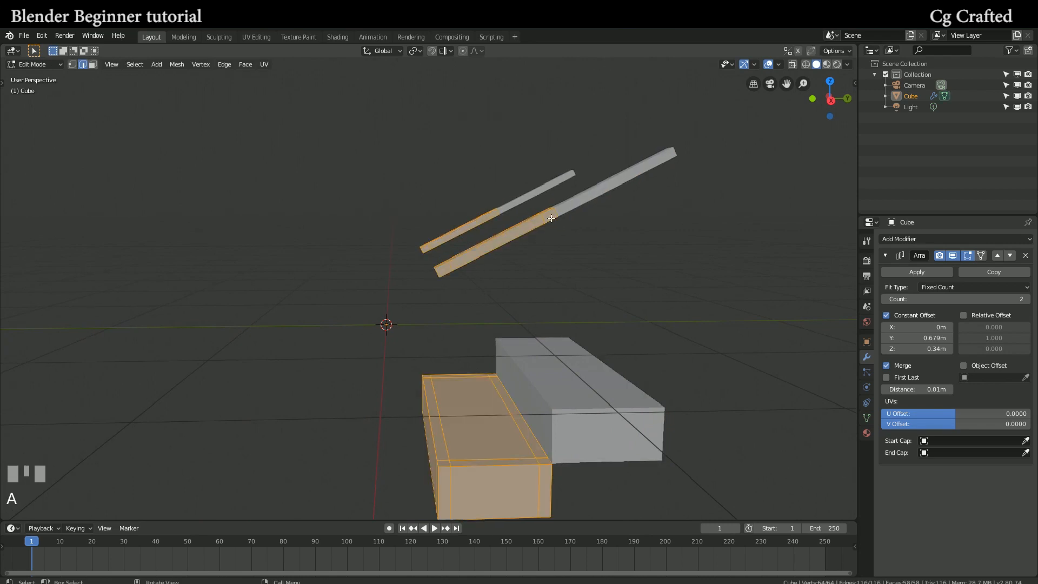
key("alt+a")
key("l")
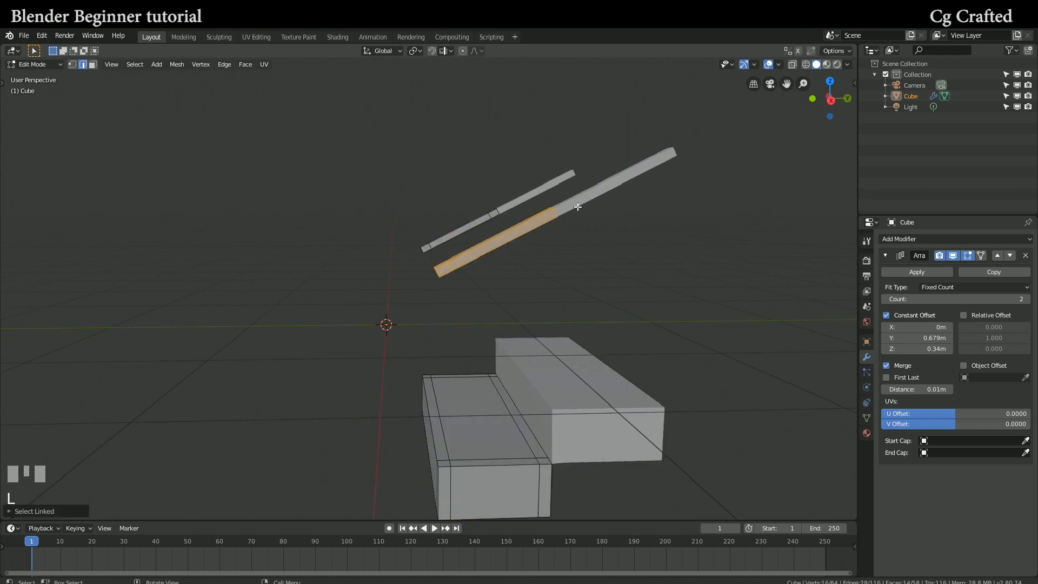
key("r")
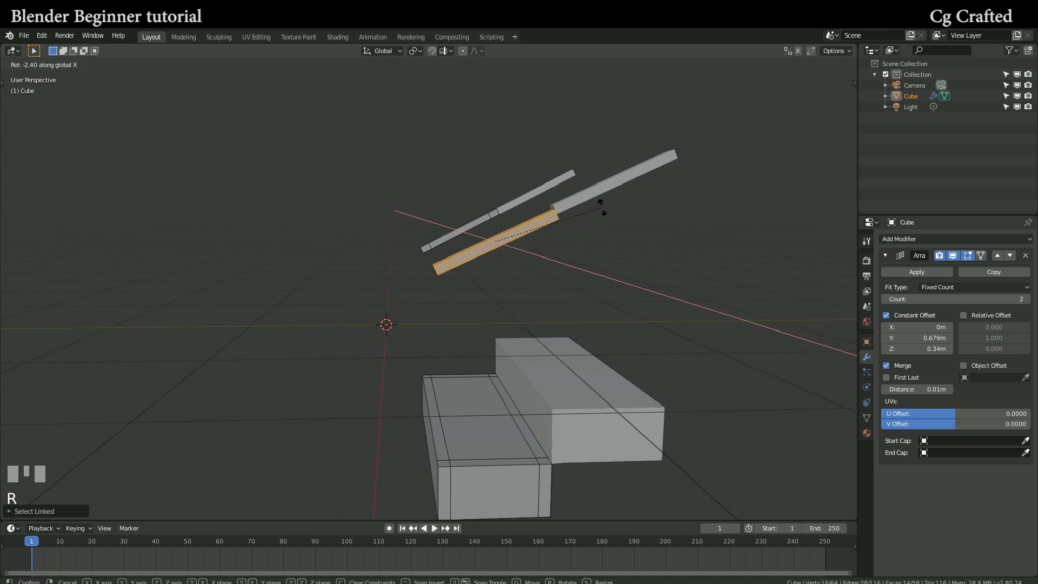
key("Escape")
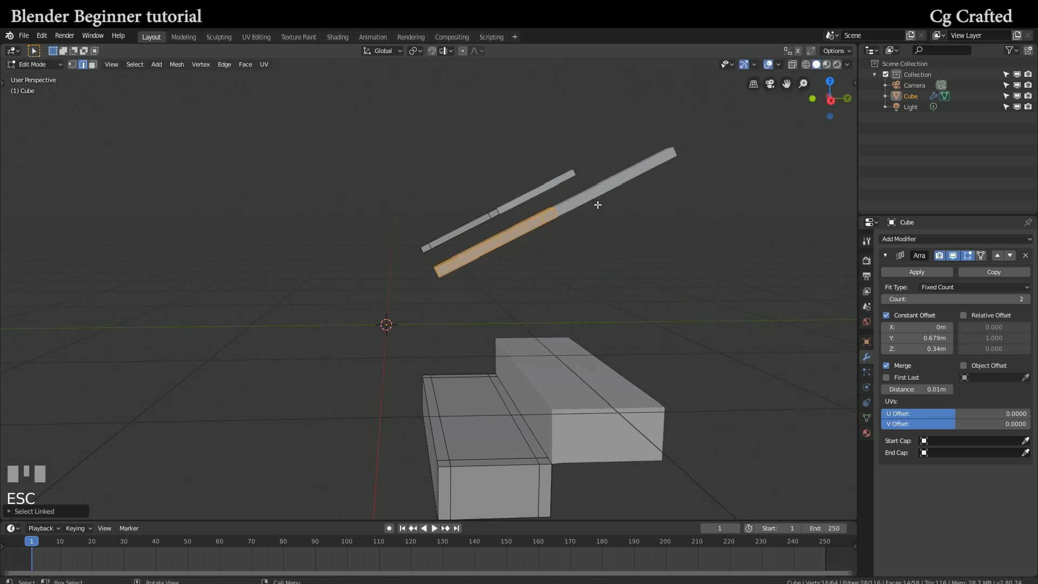
key("KP_3")
scroll(549, 139, "up", 5)
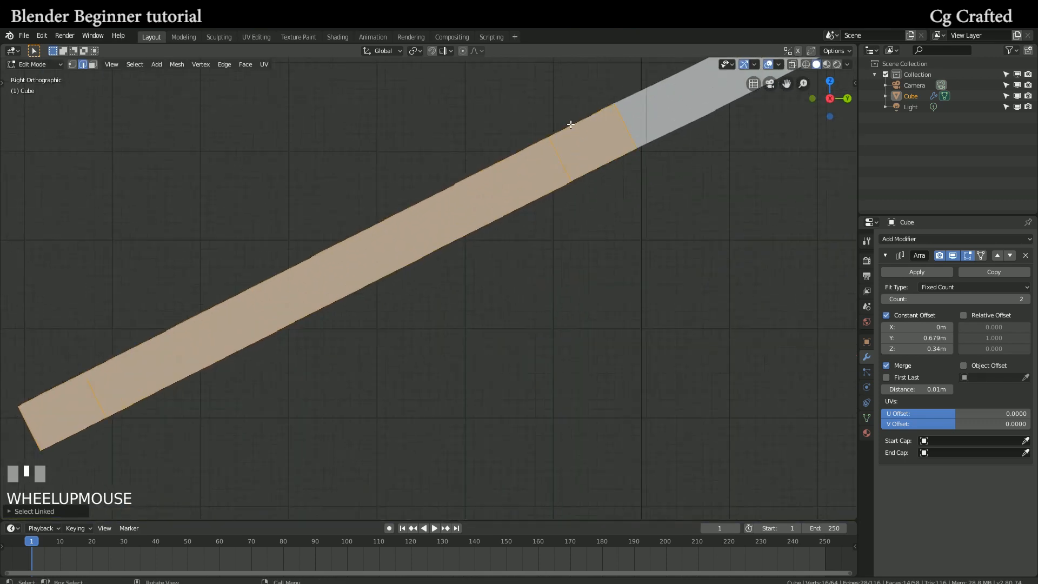
middle_click_drag(572, 122, 549, 130, "shift")
key("r")
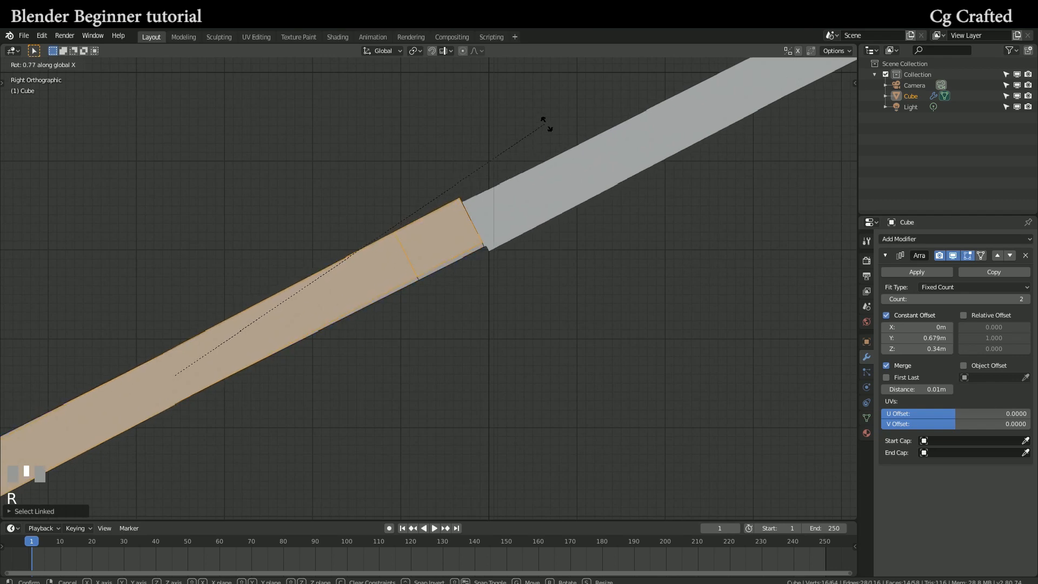
key("Escape")
key("r")
left_click(552, 126)
scroll(552, 126, "down", 7)
middle_click_drag(552, 126, 557, 141)
key("Tab")
scroll(503, 252, "down", 5)
middle_click_drag(503, 251, 248, 308)
key("Tab")
scroll(406, 319, "up", 4)
left_click(419, 357, "alt")
key("3")
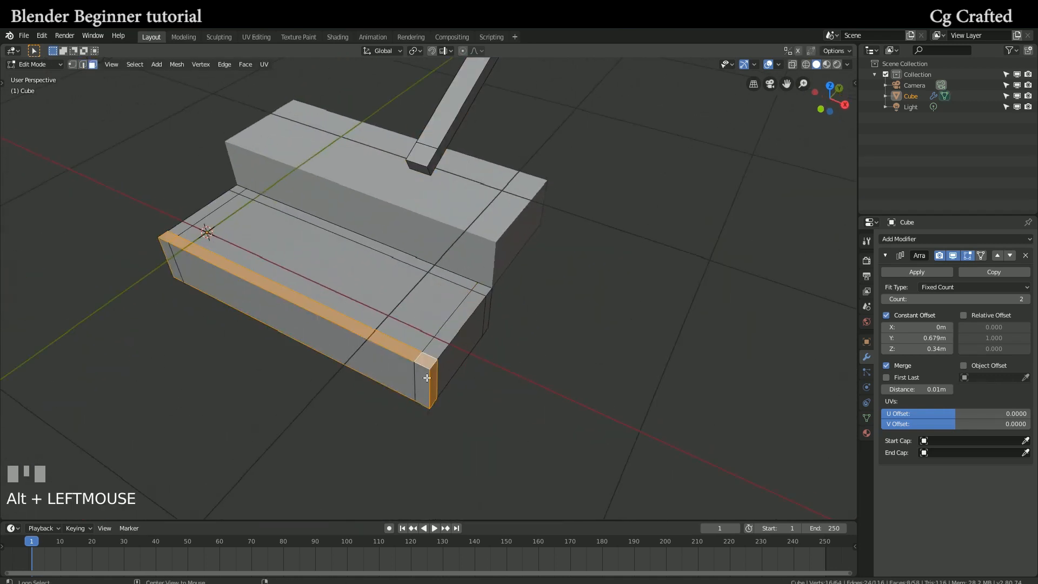
left_click(432, 381, "alt")
key("alt+e")
key("Escape")
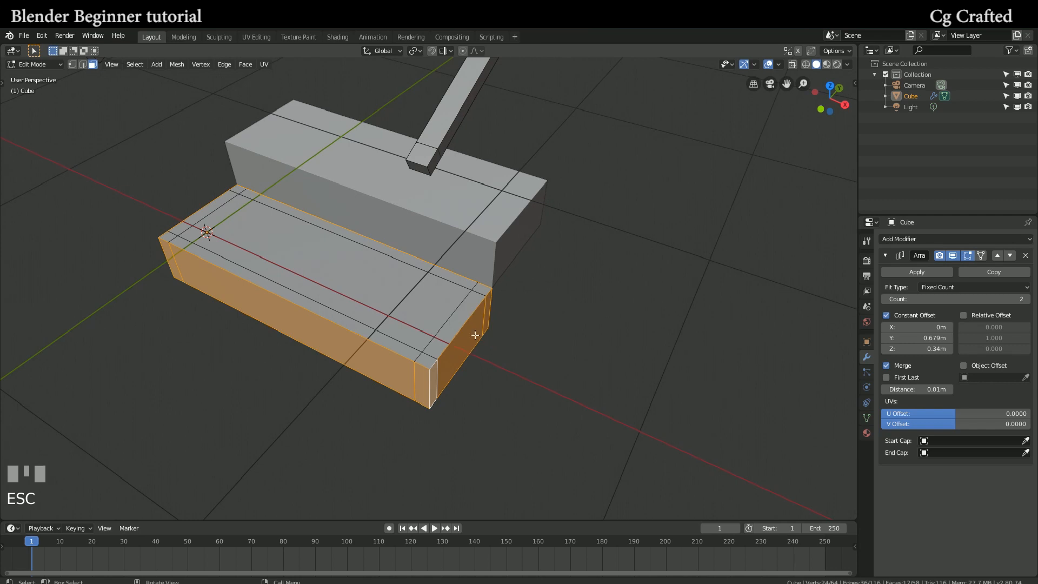
- Add a horizontal edge loop around the sides of the first step, just below its top surface
middle_click_drag(515, 325, 506, 449)
key("ctrl+r")
left_click(506, 450)
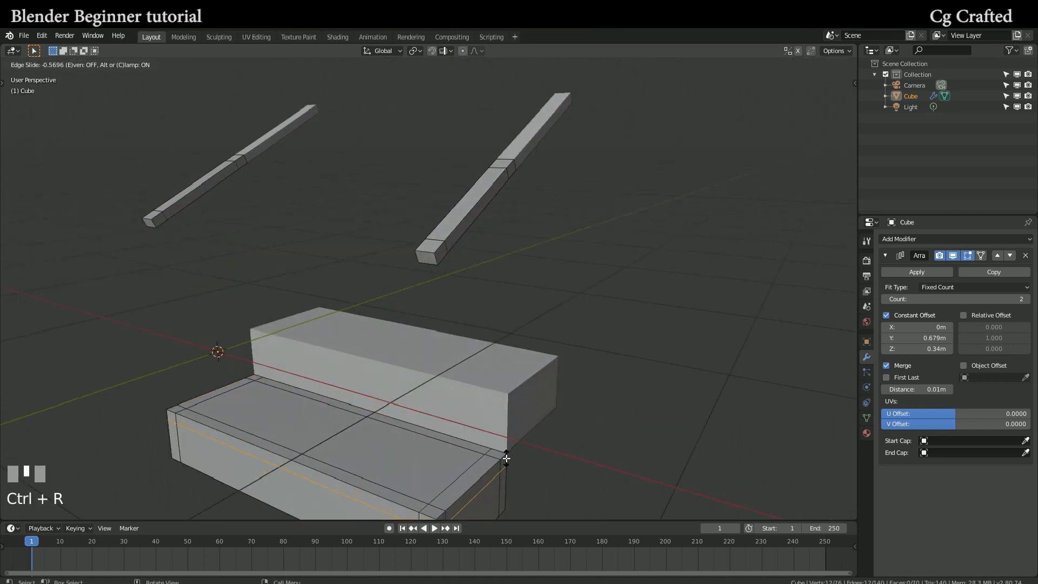
left_click(507, 450)
middle_click_drag(503, 513, 500, 457, "shift")
- Extrude the narrow face loop below the step's top outward along normals by about 0.056 m, with Offset Even enabled
key("3")
left_click(442, 456, "alt")
key("alt+e")
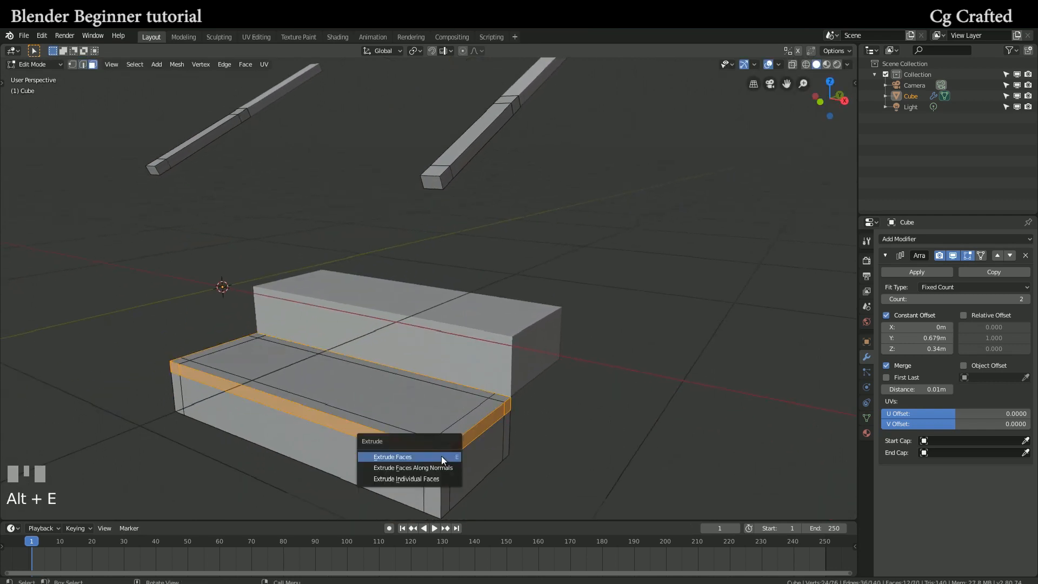
left_click(444, 465)
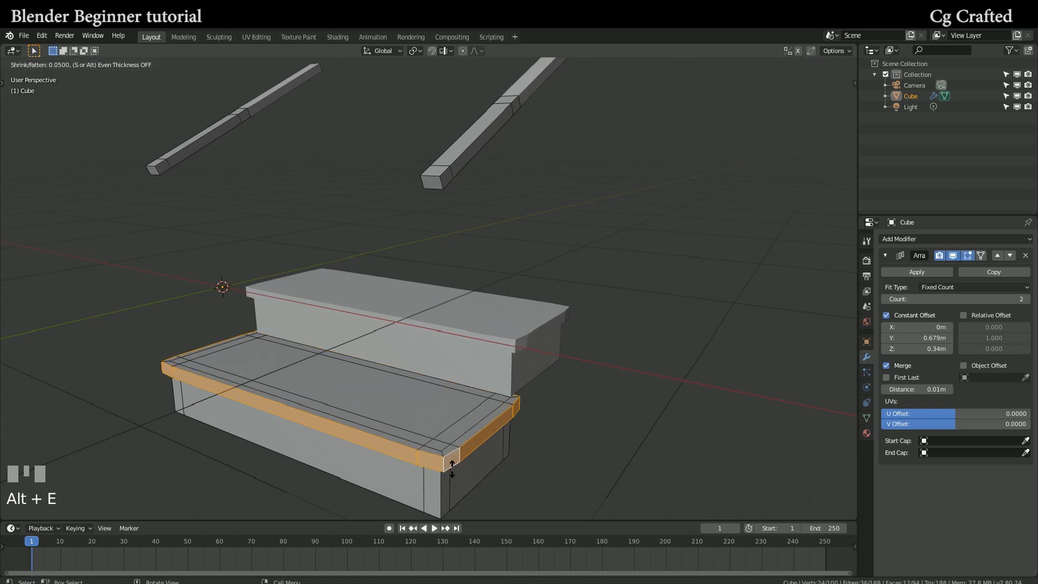
left_click(454, 468)
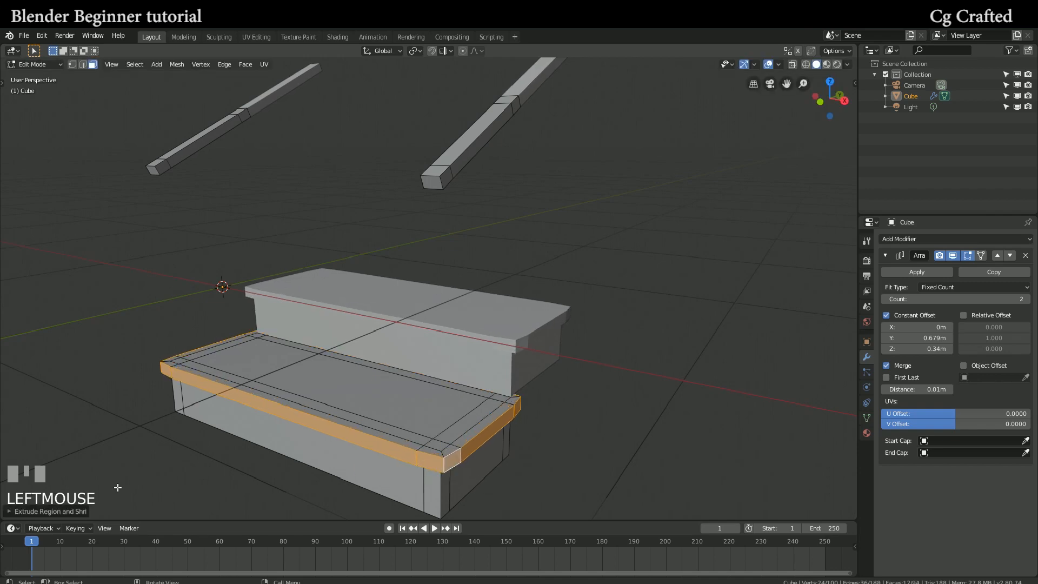
left_click(11, 511)
left_click(147, 493)
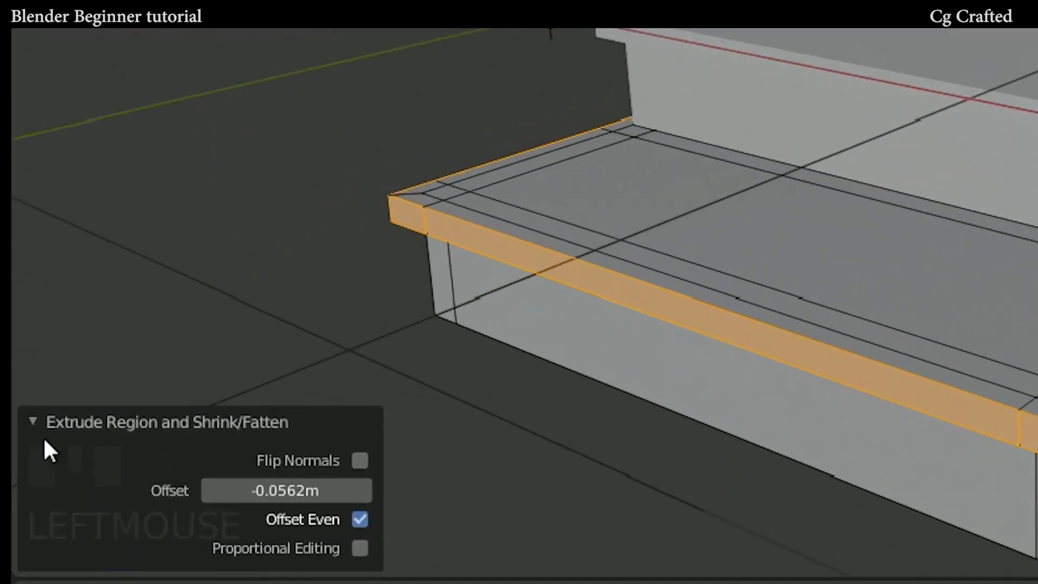
left_click(33, 422)
middle_click_drag(557, 272, 541, 304)
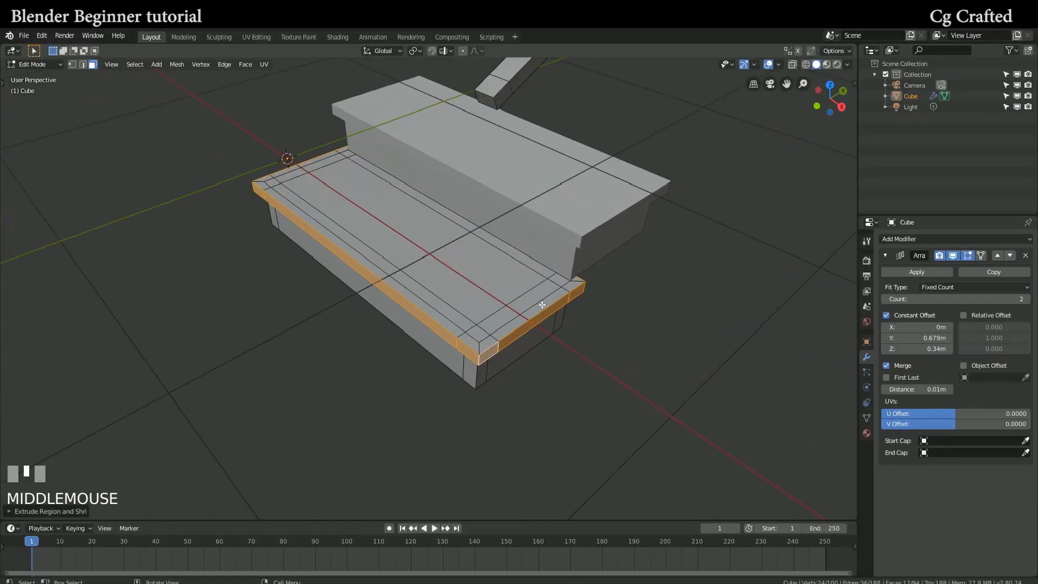
- Select the four small corner faces on top of the first step and extrude them up about 1.18 m as railing posts
left_click(558, 282)
left_click(477, 332, "ctrl")
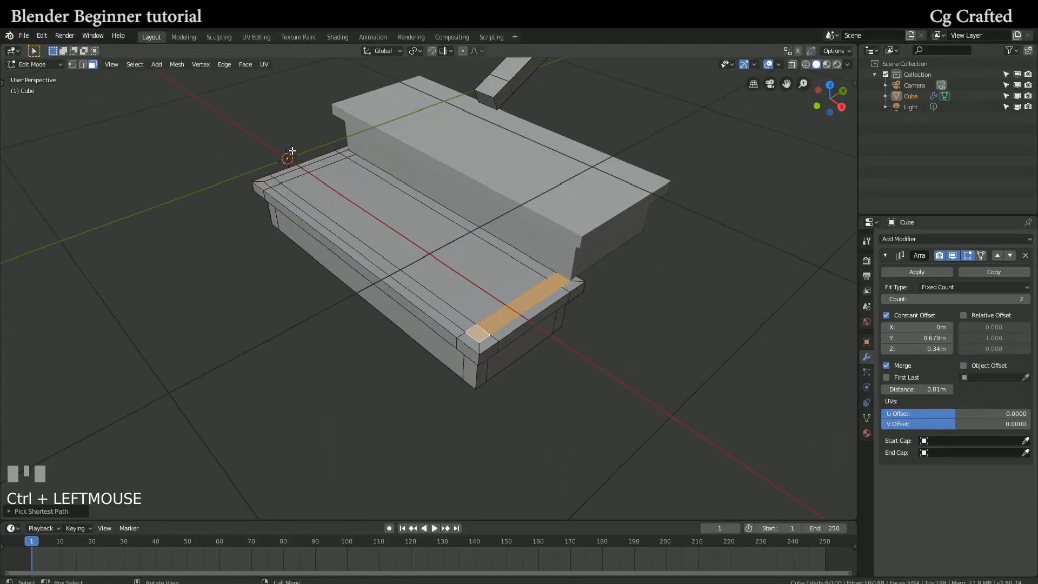
left_click(550, 282)
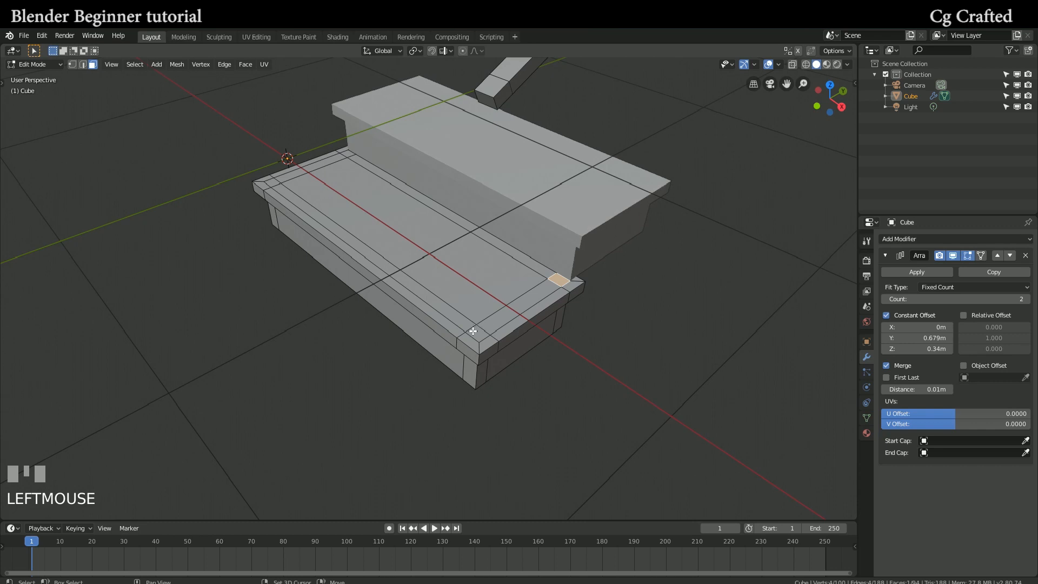
left_click(477, 332, "shift")
left_click(272, 181, "shift")
left_click(348, 153, "shift")
scroll(349, 153, "down", 3)
key("e")
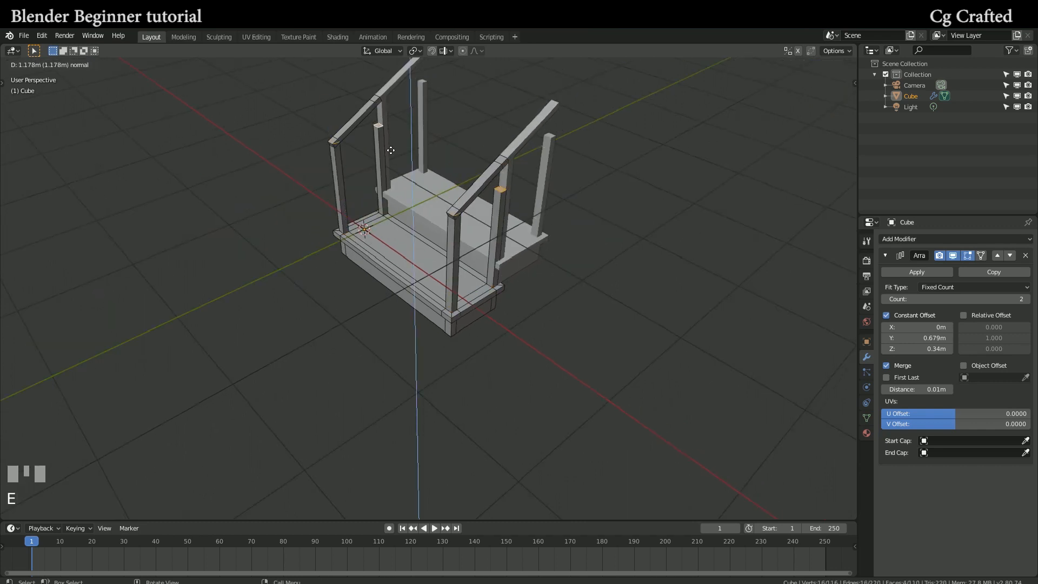
left_click(391, 150)
middle_click_drag(391, 150, 411, 194)
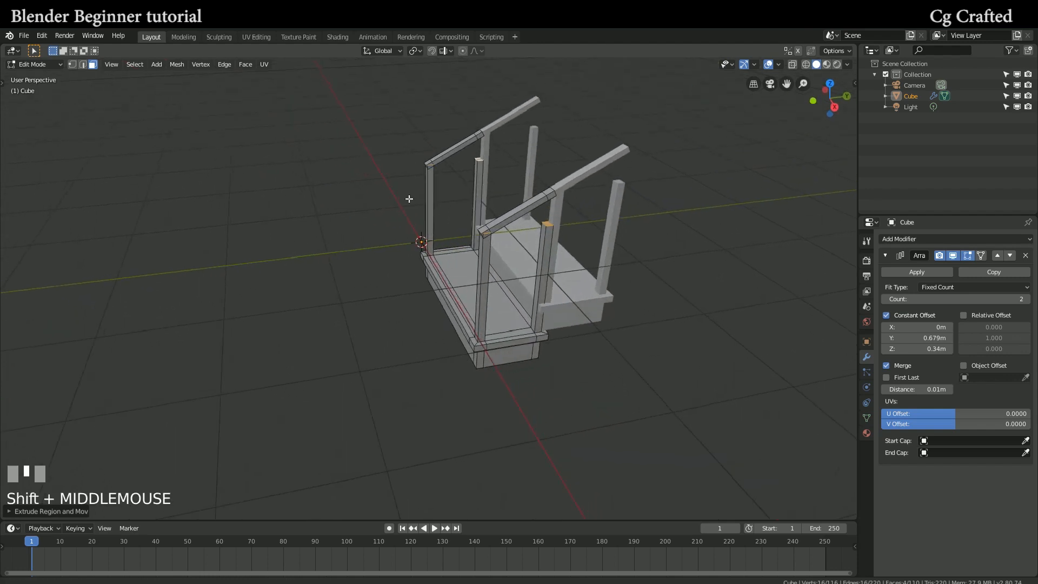
- Select the top faces of the two rear posts and raise them to meet the underside of the handrails
scroll(350, 215, "up", 3)
scroll(350, 215, "up", 2)
left_click(463, 187)
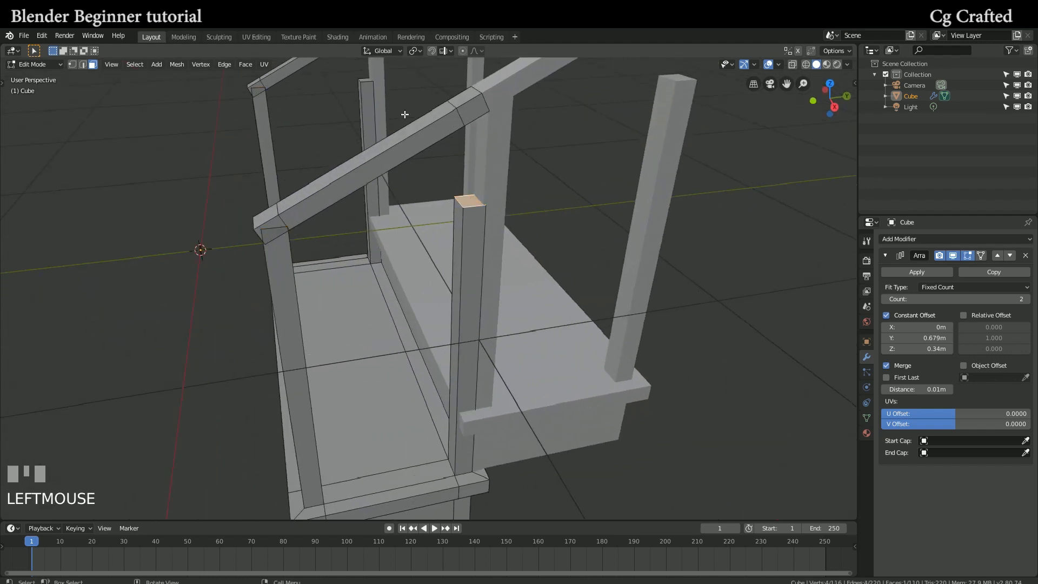
left_click(364, 81, "shift")
middle_click_drag(363, 97, 372, 185, "shift")
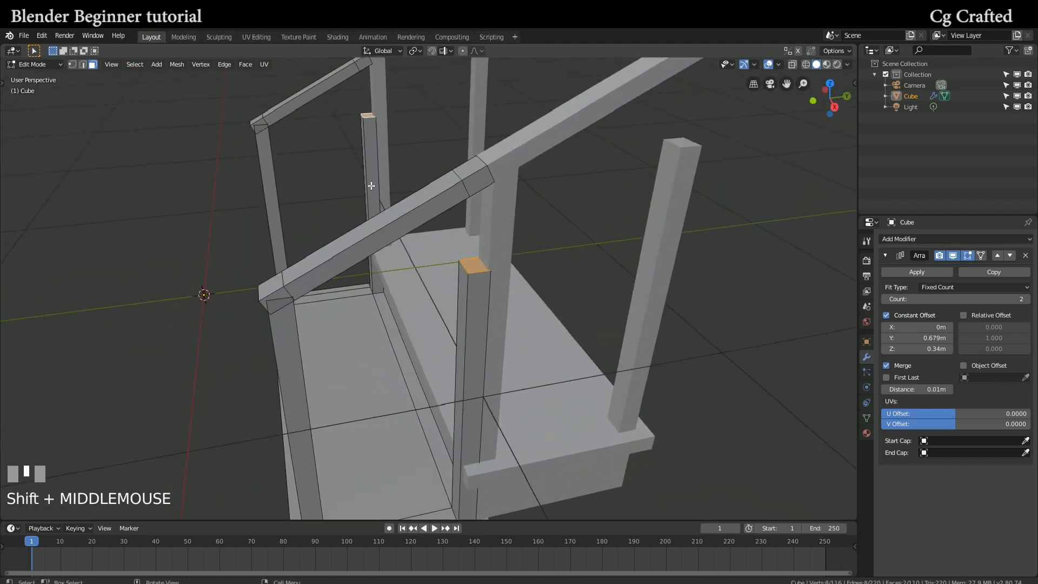
key("g")
left_click(455, 201)
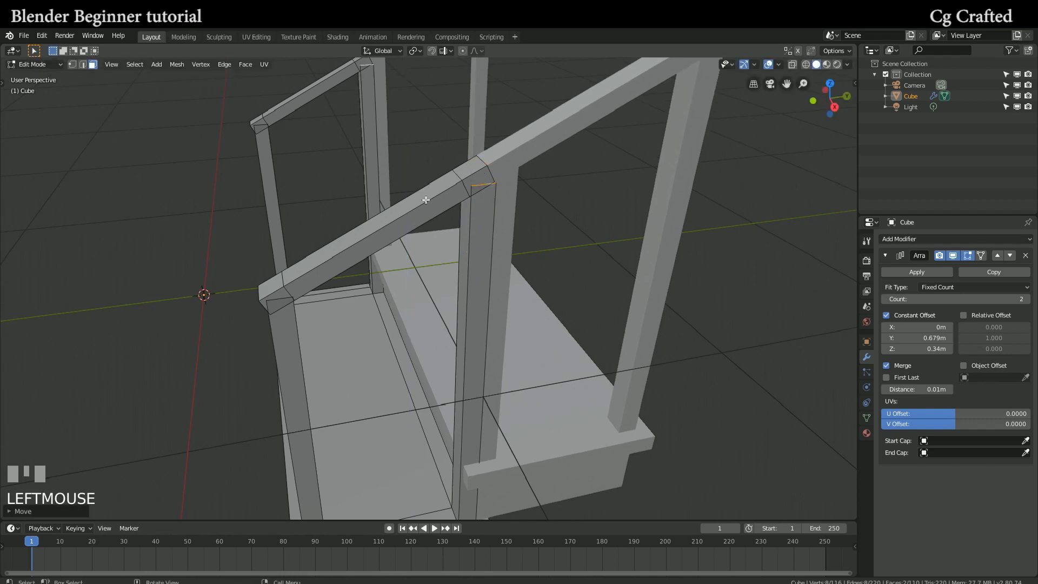
left_click(456, 200)
- Select face loops on both handrails, scale them together, and return to Object Mode
middle_click_drag(455, 200, 285, 168)
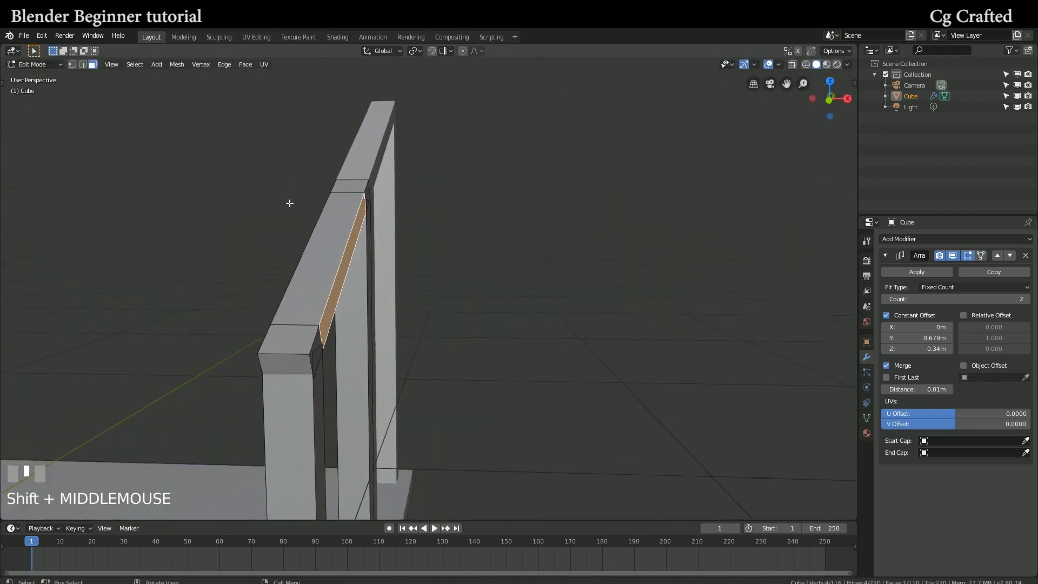
left_click(309, 354, "alt")
scroll(309, 345, "down", 4)
middle_click_drag(308, 344, 698, 275, "shift")
left_click(346, 264, "alt+shift")
key("s")
left_click(295, 264)
middle_click_drag(506, 250, 318, 335)
scroll(472, 247, "up", 2)
scroll(472, 248, "down", 3)
key("Tab")
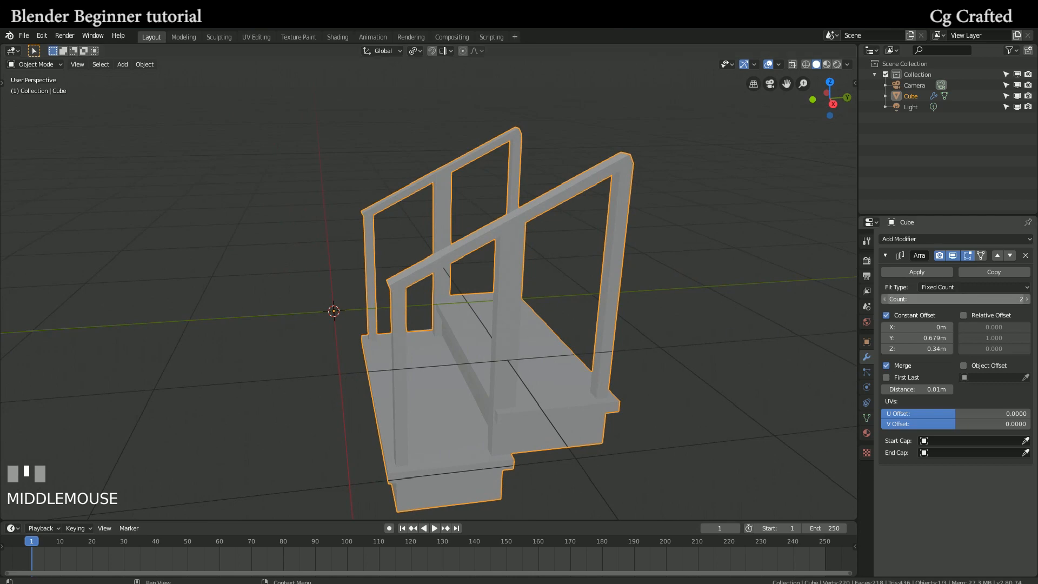
- Raise the Array modifier's count to 157 to preview a very long staircase
left_click_drag(961, 299, 1028, 299)
scroll(485, 322, "down", 1)
middle_click_drag(485, 322, 423, 311)
scroll(422, 306, "down", 3)
middle_click_drag(465, 255, 430, 367, "shift")
scroll(514, 326, "down", 3)
scroll(515, 327, "up", 2)
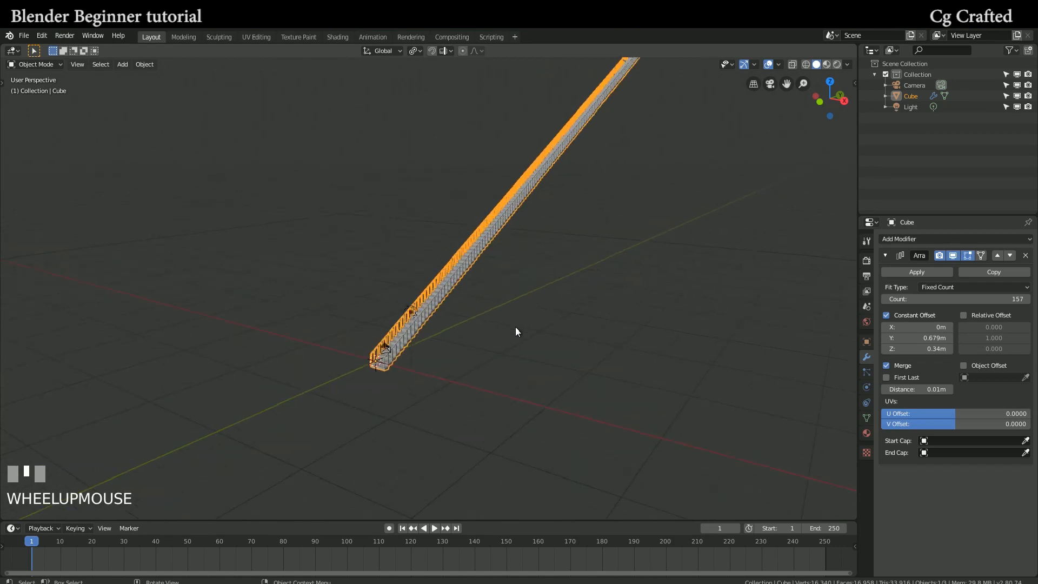
- Set the Array modifier's count to 12 and deselect the staircase
left_click(1005, 299)
type("12")
key("Return")
scroll(611, 157, "up", 5)
middle_click_drag(614, 157, 429, 252)
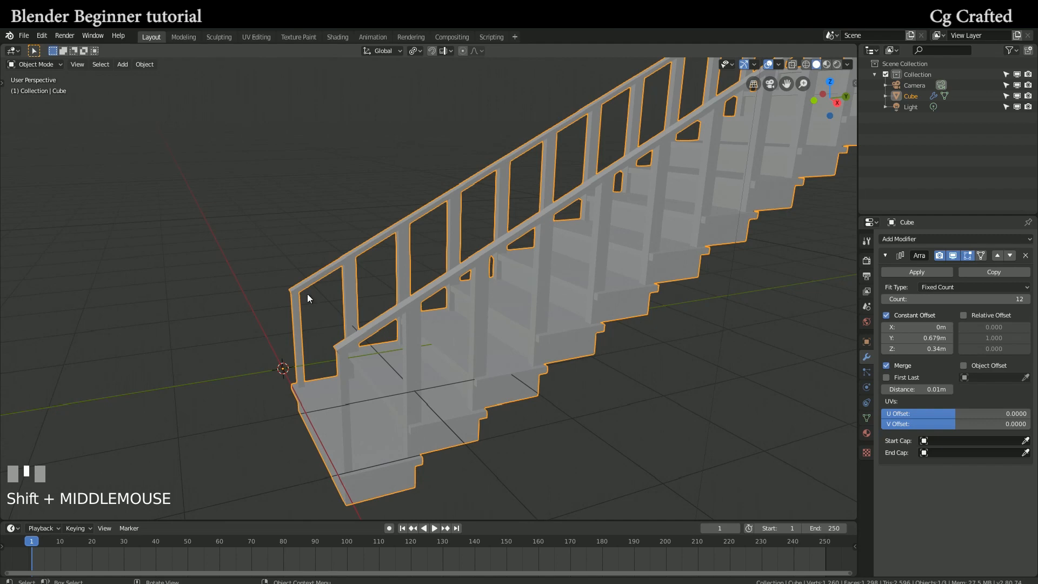
left_click(610, 353)
scroll(412, 307, "down", 3)
middle_click_drag(412, 307, 634, 304)
scroll(440, 308, "up", 3)
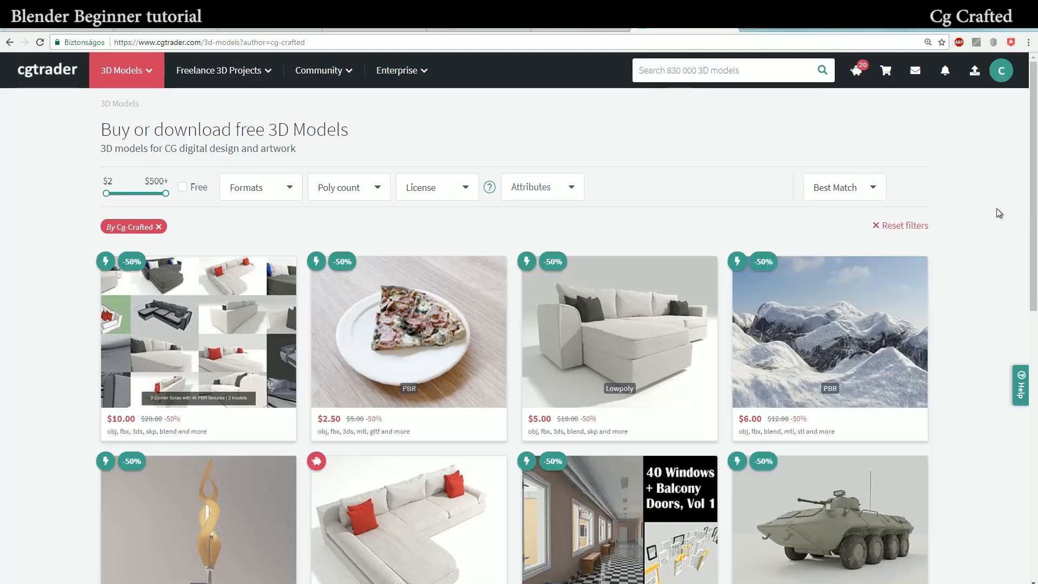
- Switch to CGTrader in the browser, look through the Cg-Crafted models, and filter the list to free models
scroll(997, 209, "down", 3)
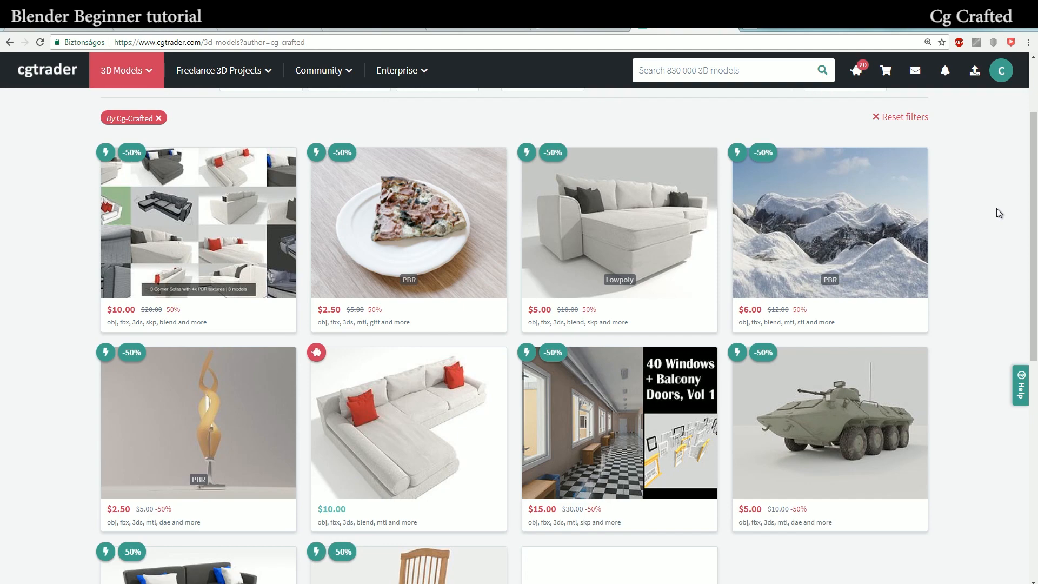
scroll(997, 209, "down", 1)
scroll(813, 162, "up", 4)
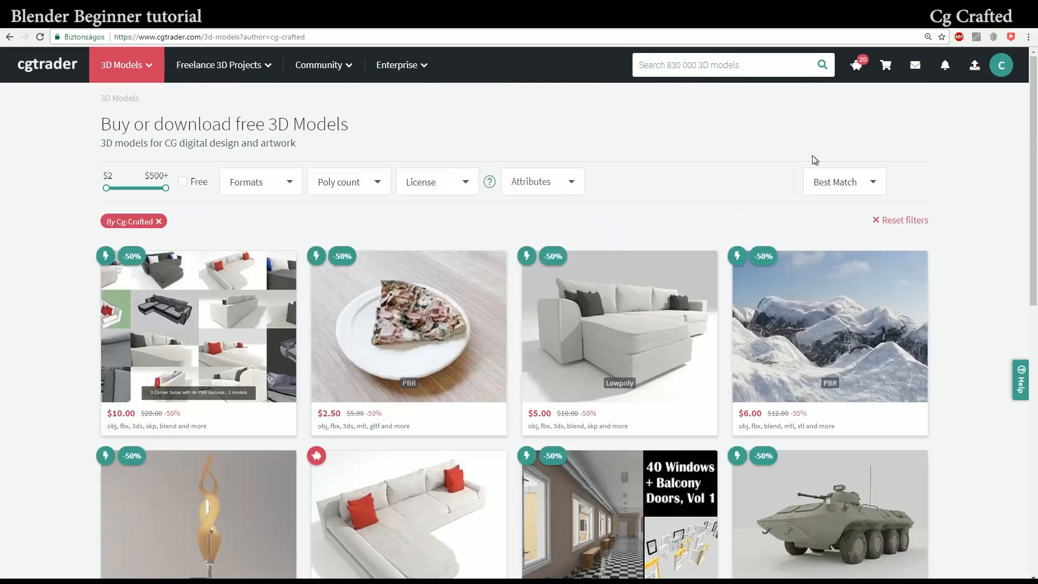
left_click(183, 182)
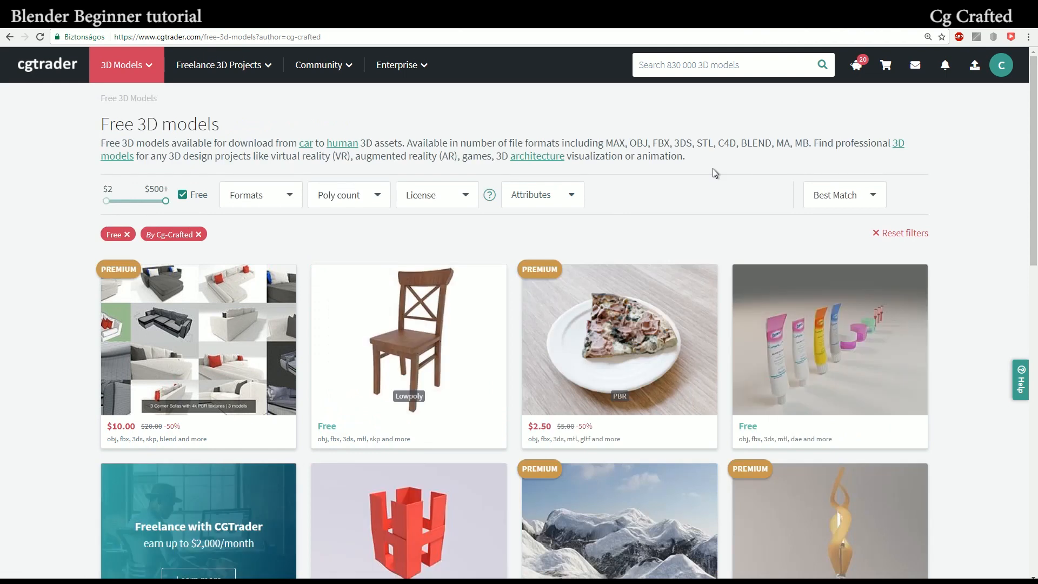
scroll(713, 169, "down", 1)
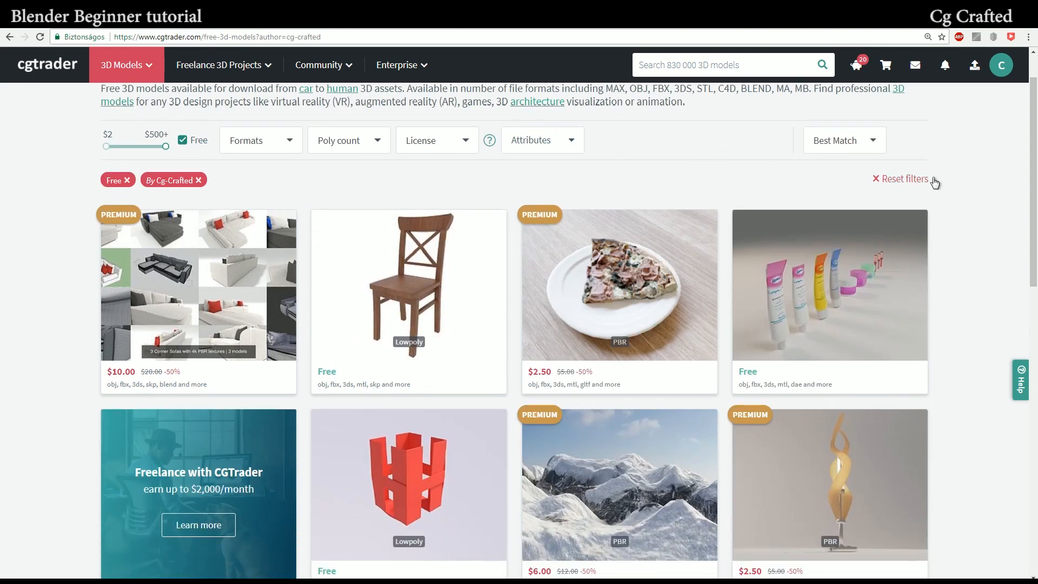
scroll(919, 172, "down", 3)
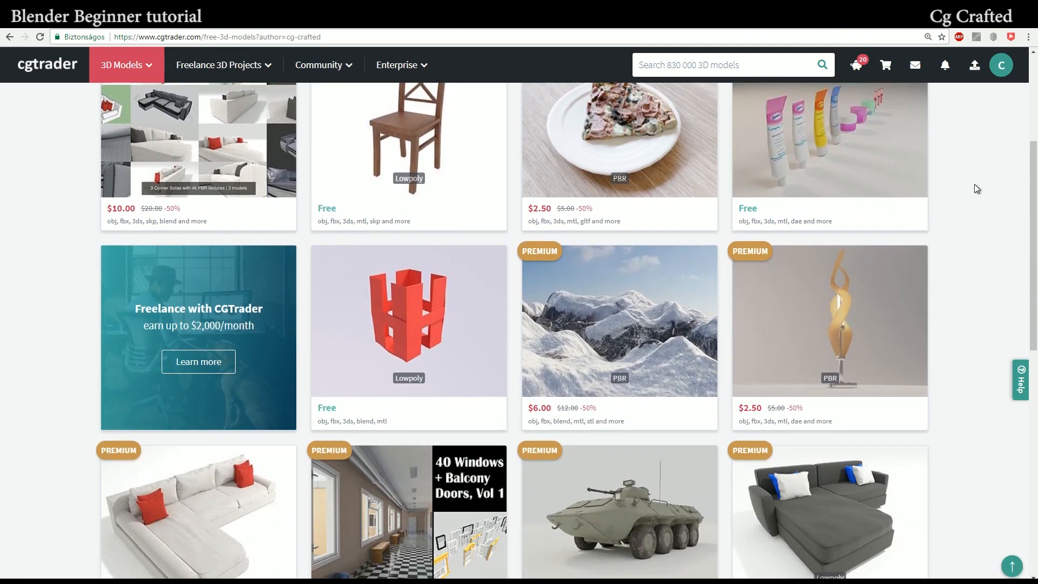
scroll(977, 188, "down", 3)
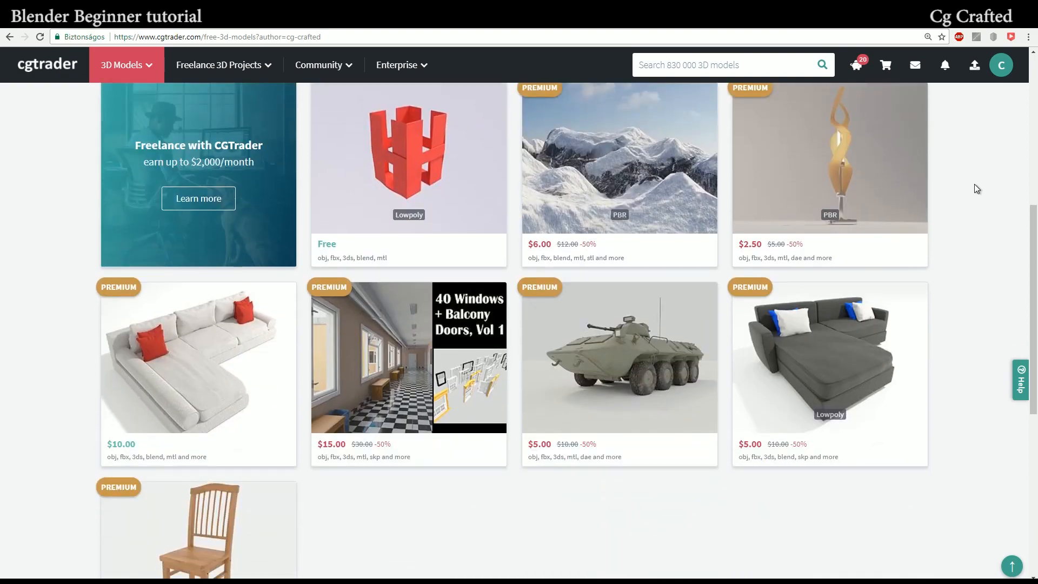